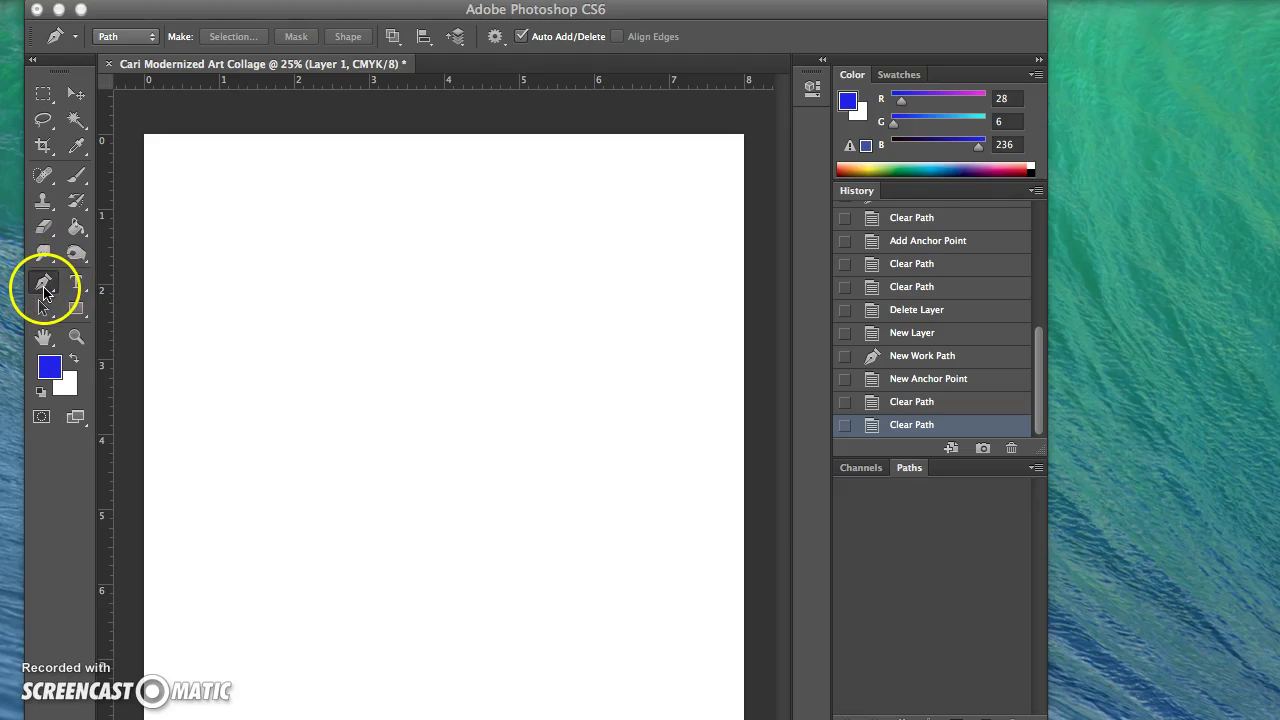
# Show the Layers panel with F7 and select the standard Pen Tool.
pyautogui.press('F7')
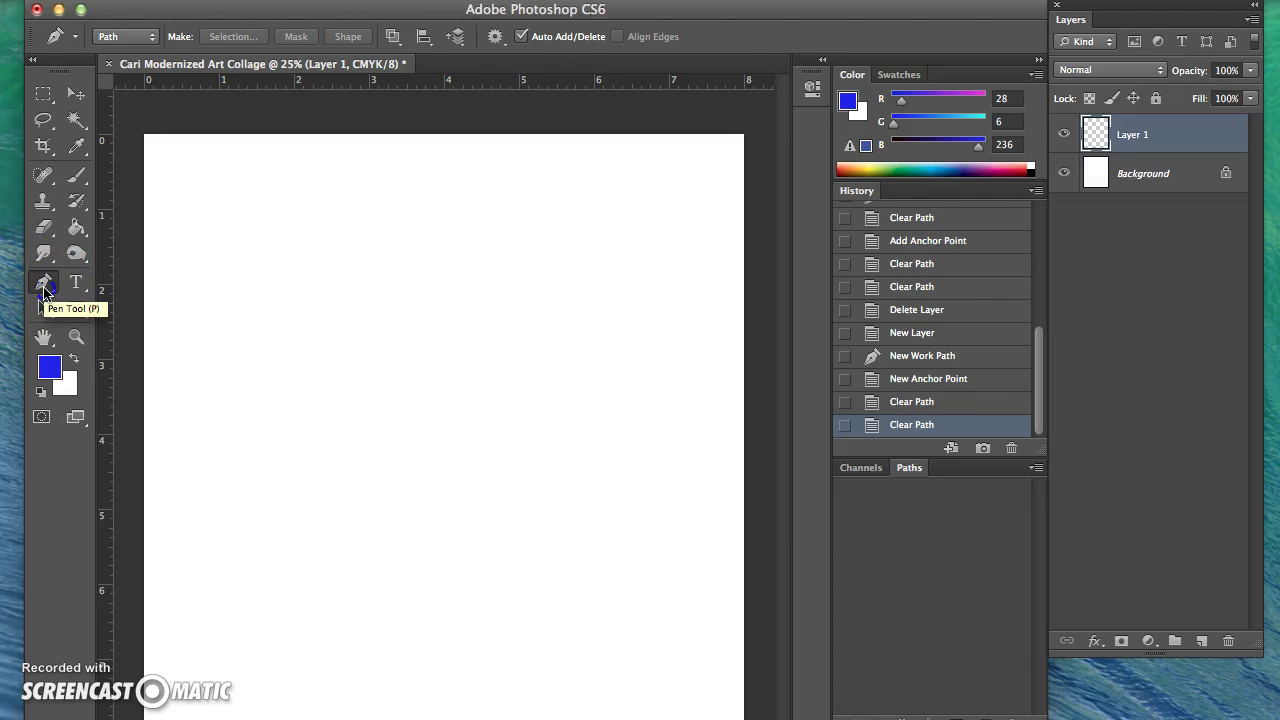
pyautogui.click(44, 290)
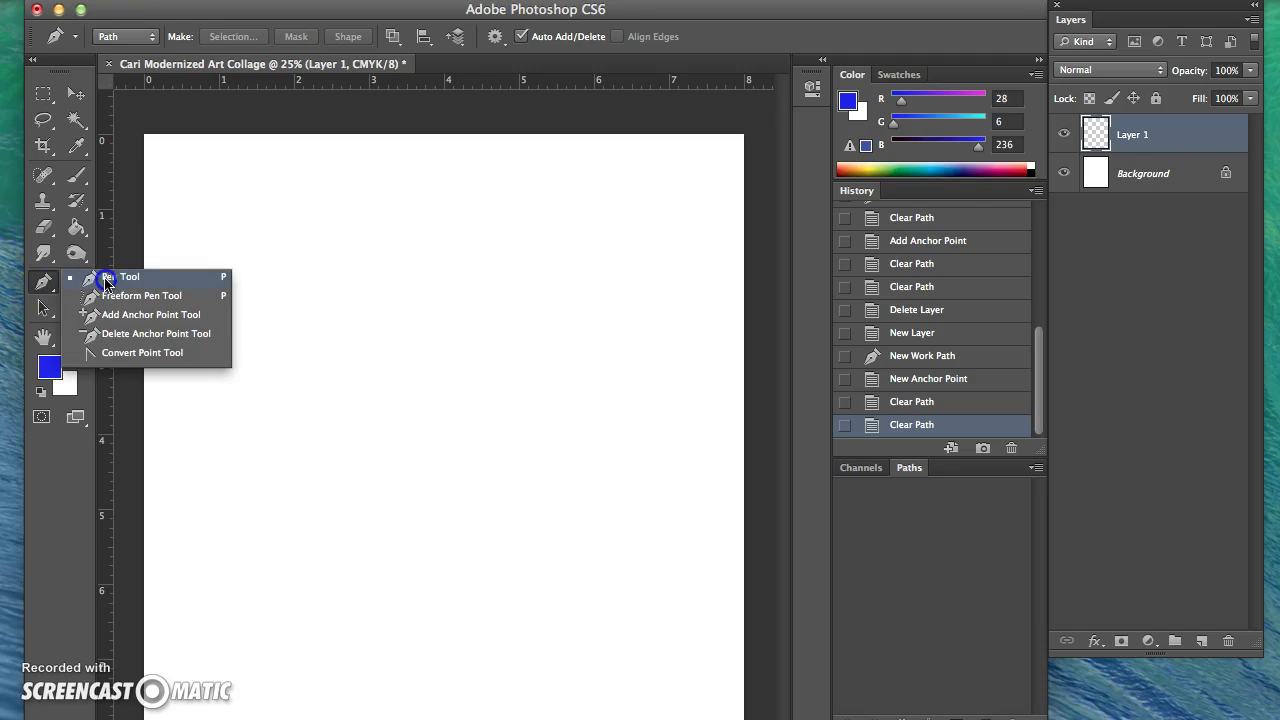
pyautogui.click(105, 281)
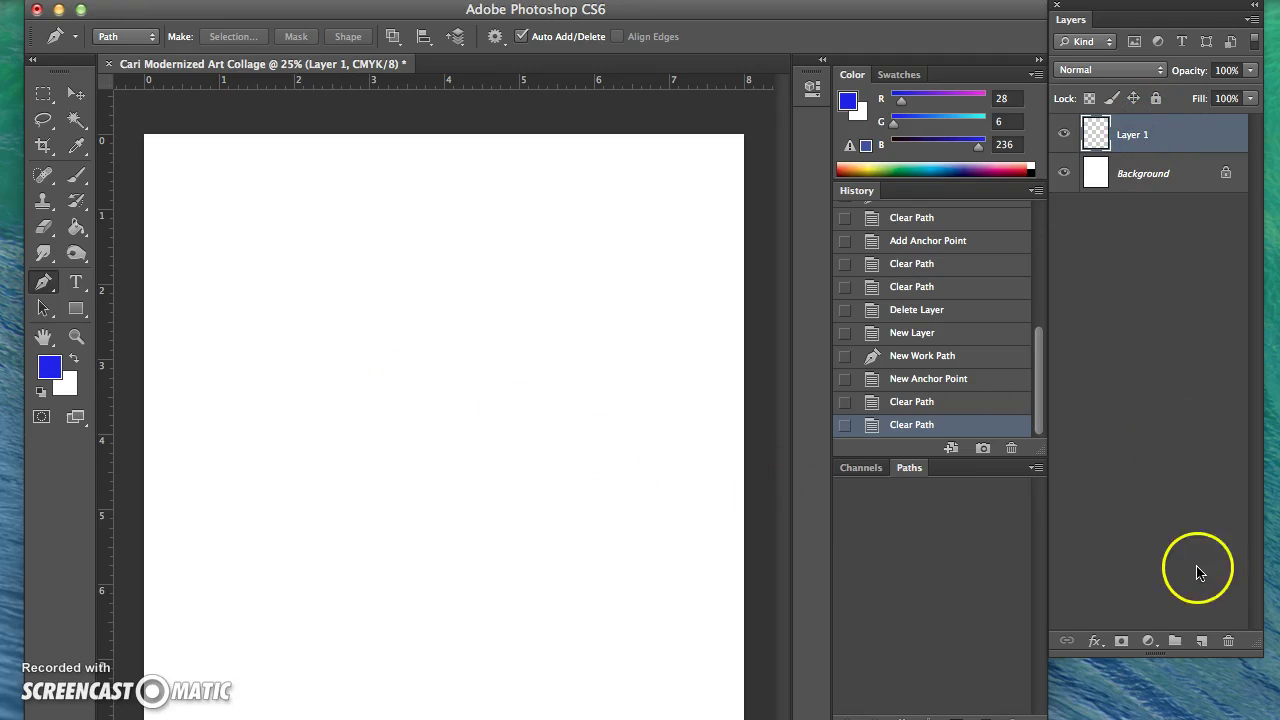
# Add a new Layer 2 and draw a closed four-corner diamond path on the left of the page.
pyautogui.click(1203, 642)
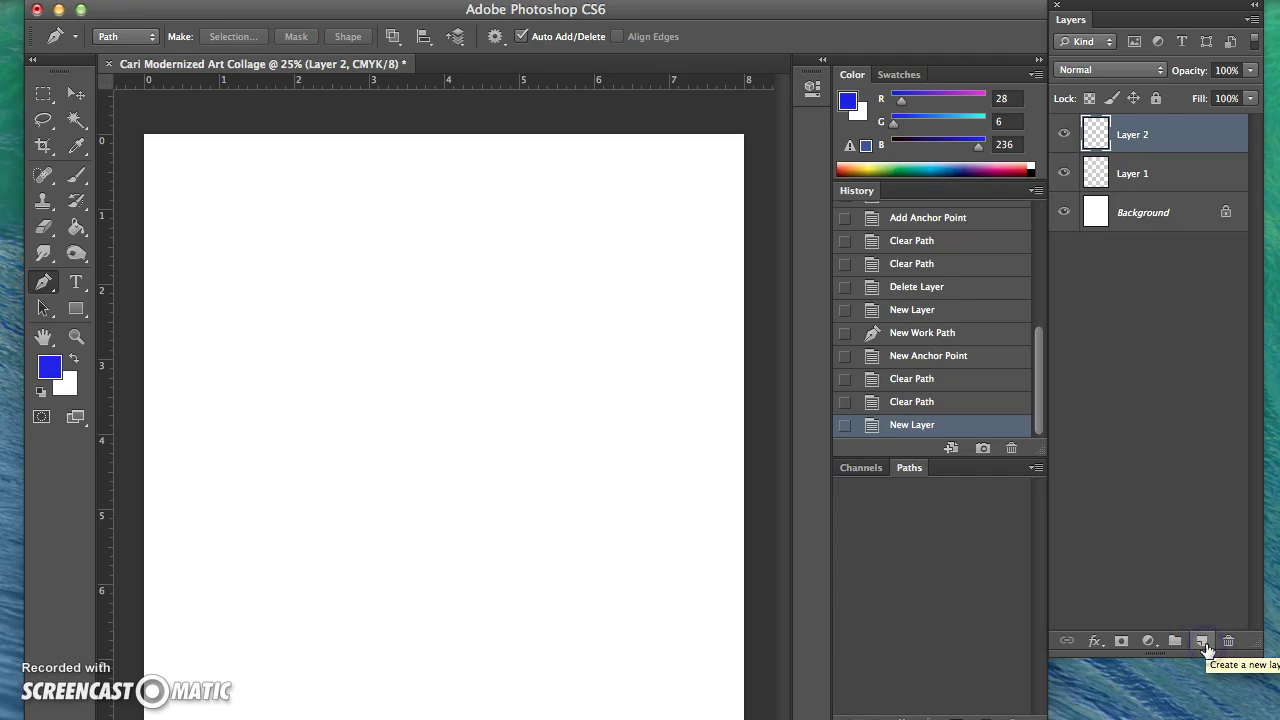
pyautogui.click(221, 369)
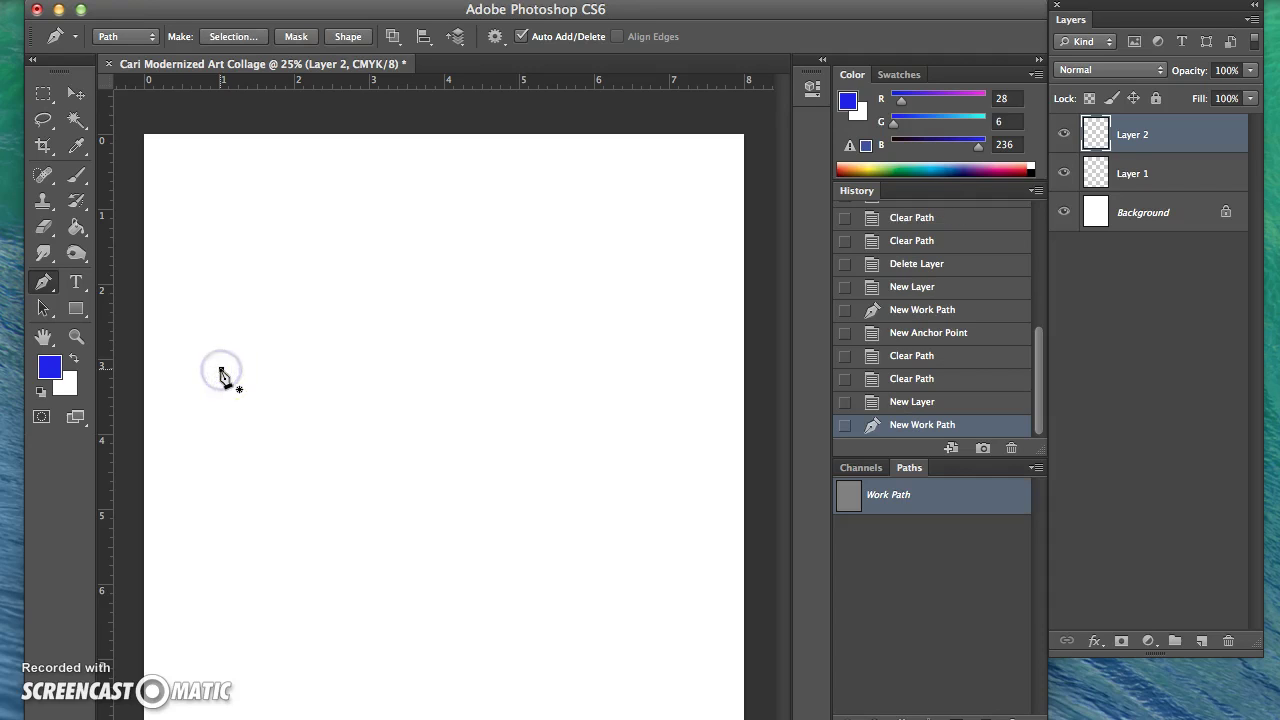
pyautogui.click(278, 264)
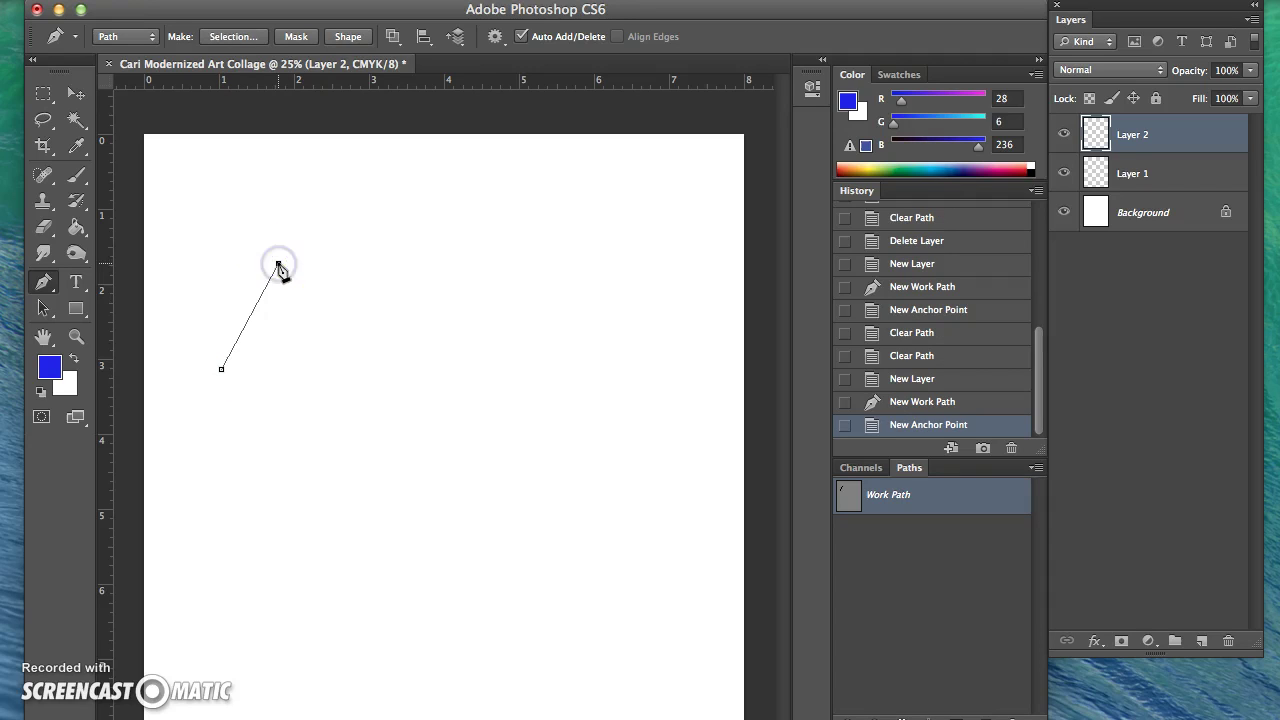
pyautogui.click(330, 368)
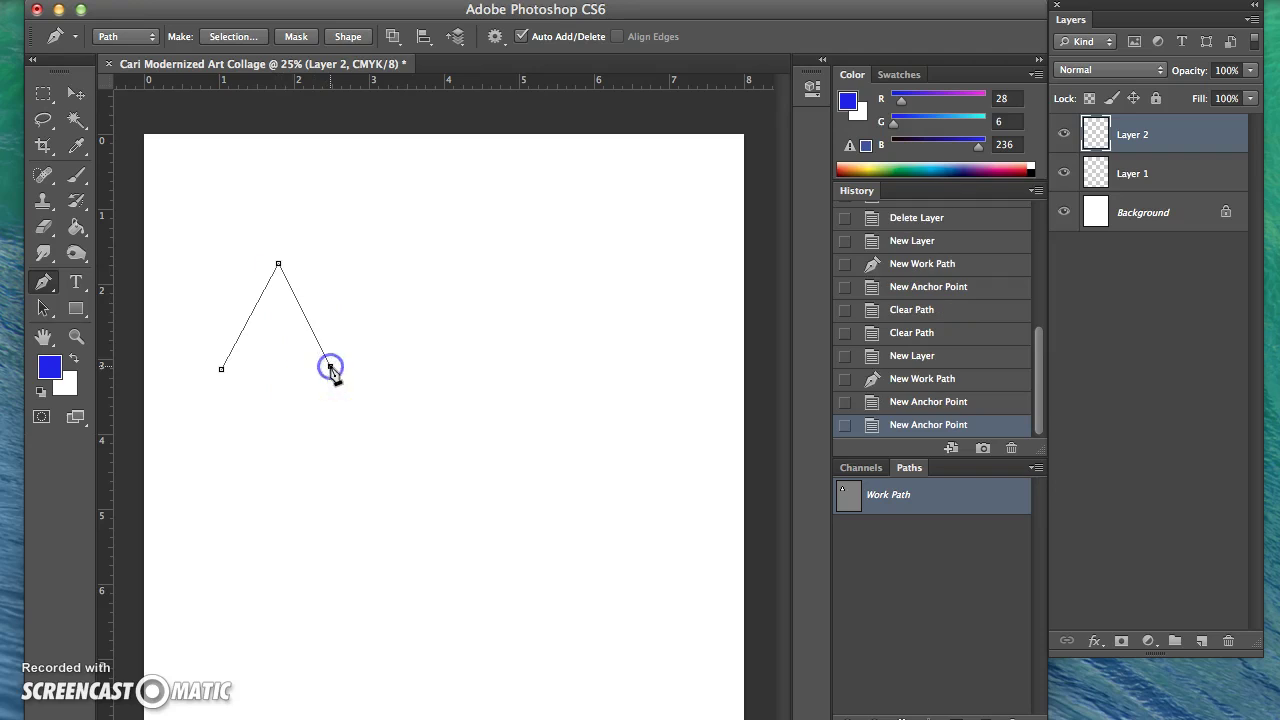
pyautogui.click(281, 483)
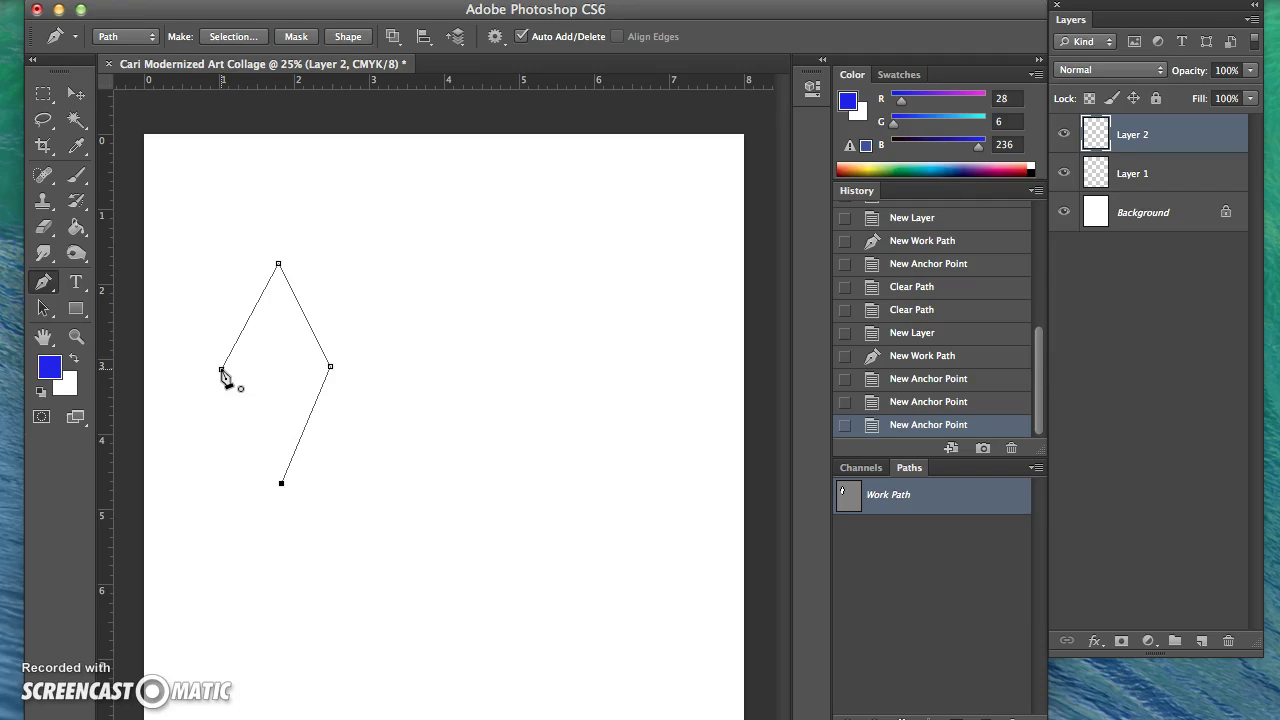
pyautogui.click(222, 371)
pyautogui.click(300, 437)
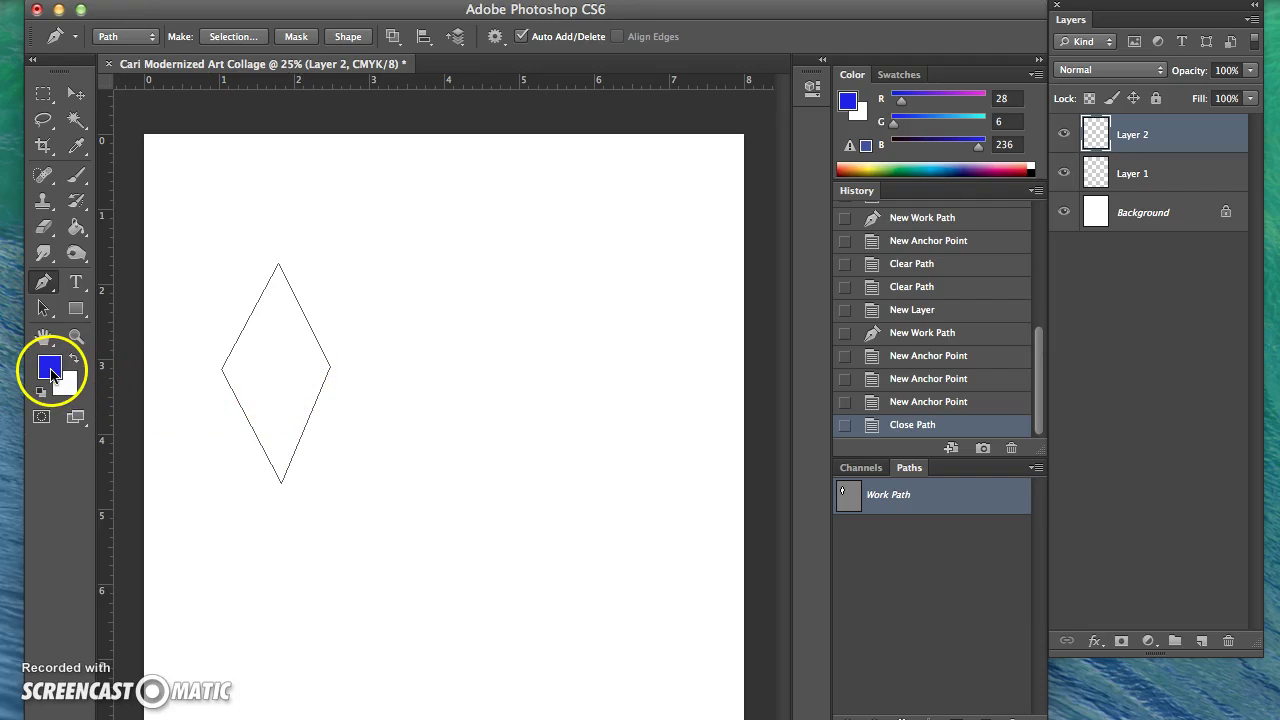
# Set the foreground colour to red.
pyautogui.click(50, 370)
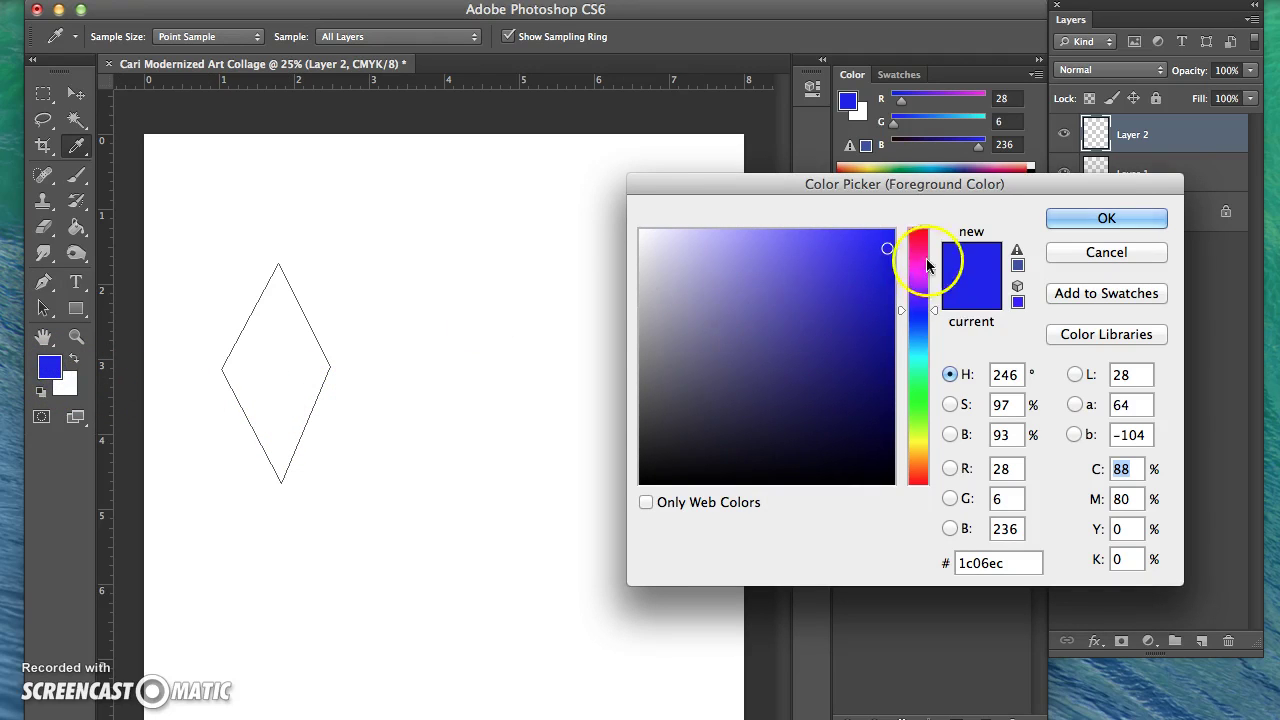
pyautogui.click(920, 237)
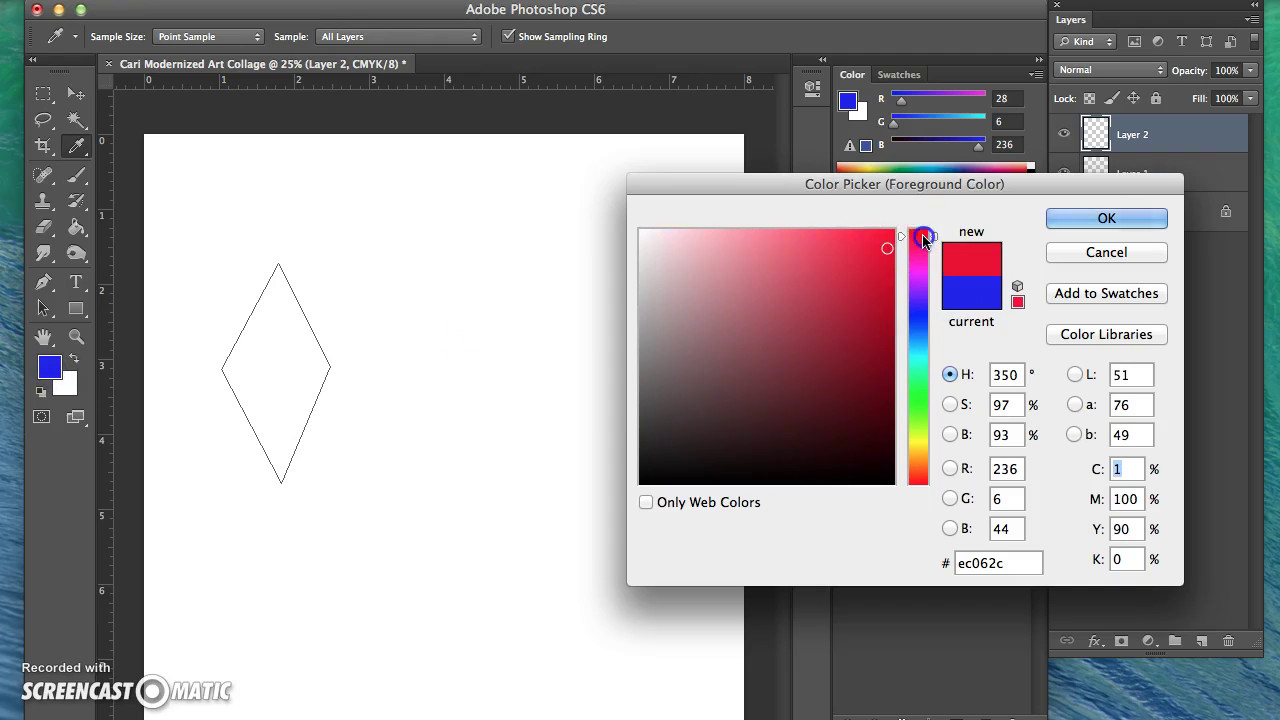
pyautogui.click(1055, 222)
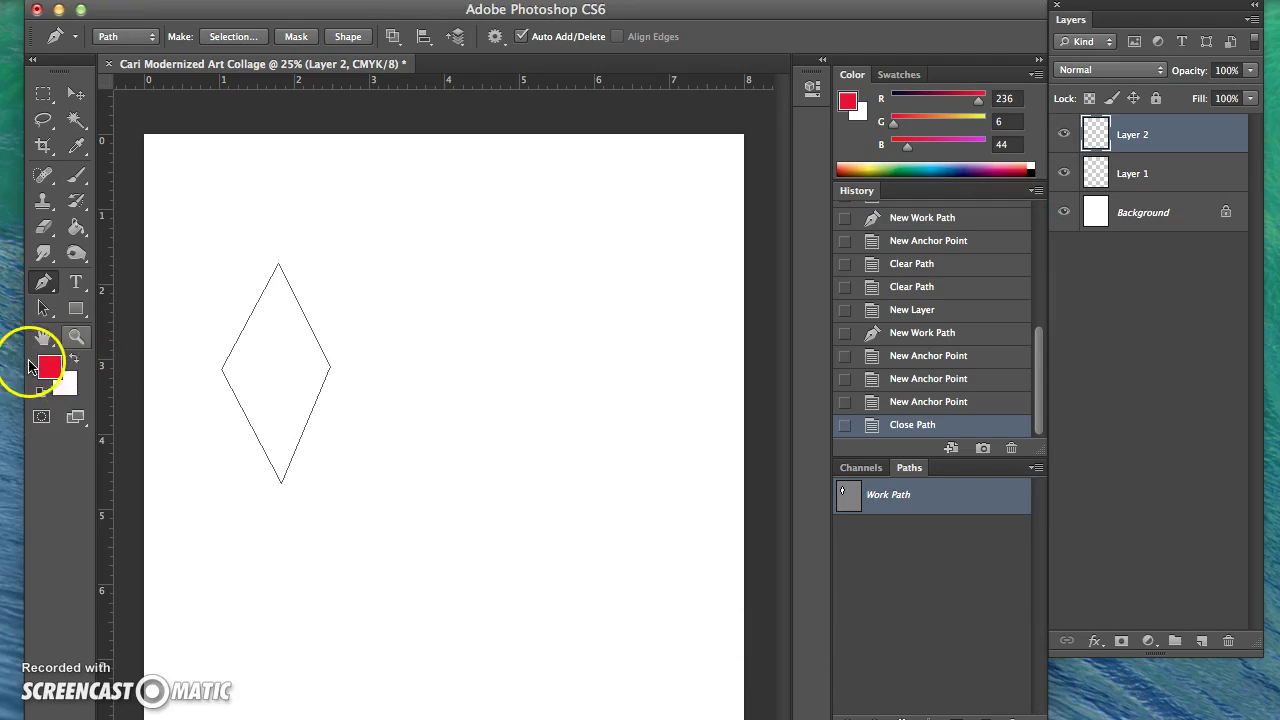
# Fill the diamond path with a trial magenta colour, then undo that fill.
pyautogui.rightClick(240, 341)
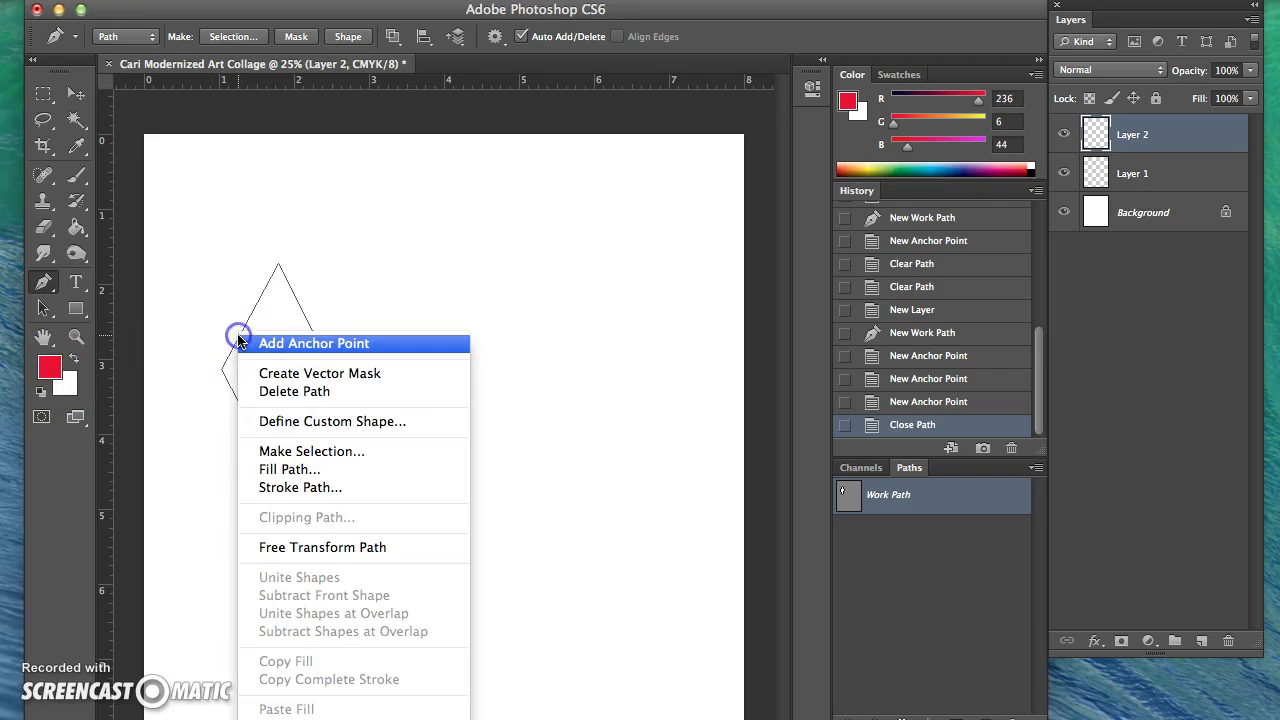
pyautogui.click(274, 472)
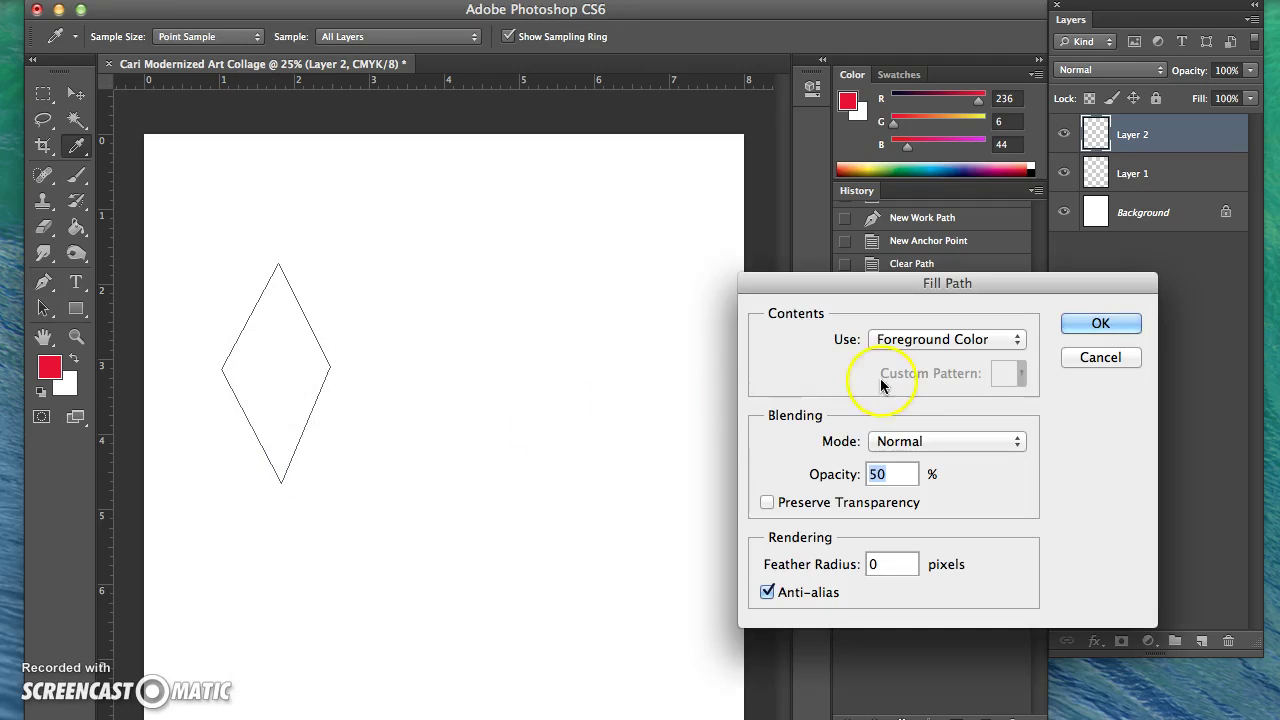
pyautogui.click(914, 341)
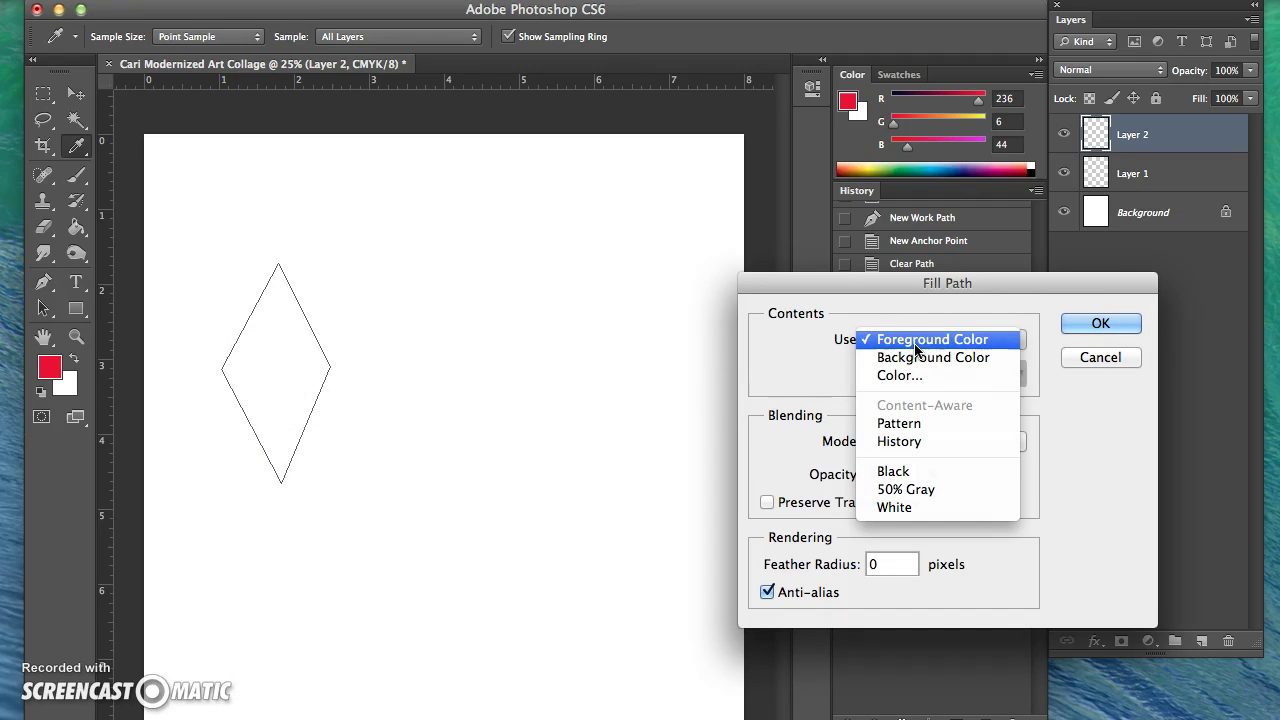
pyautogui.click(914, 376)
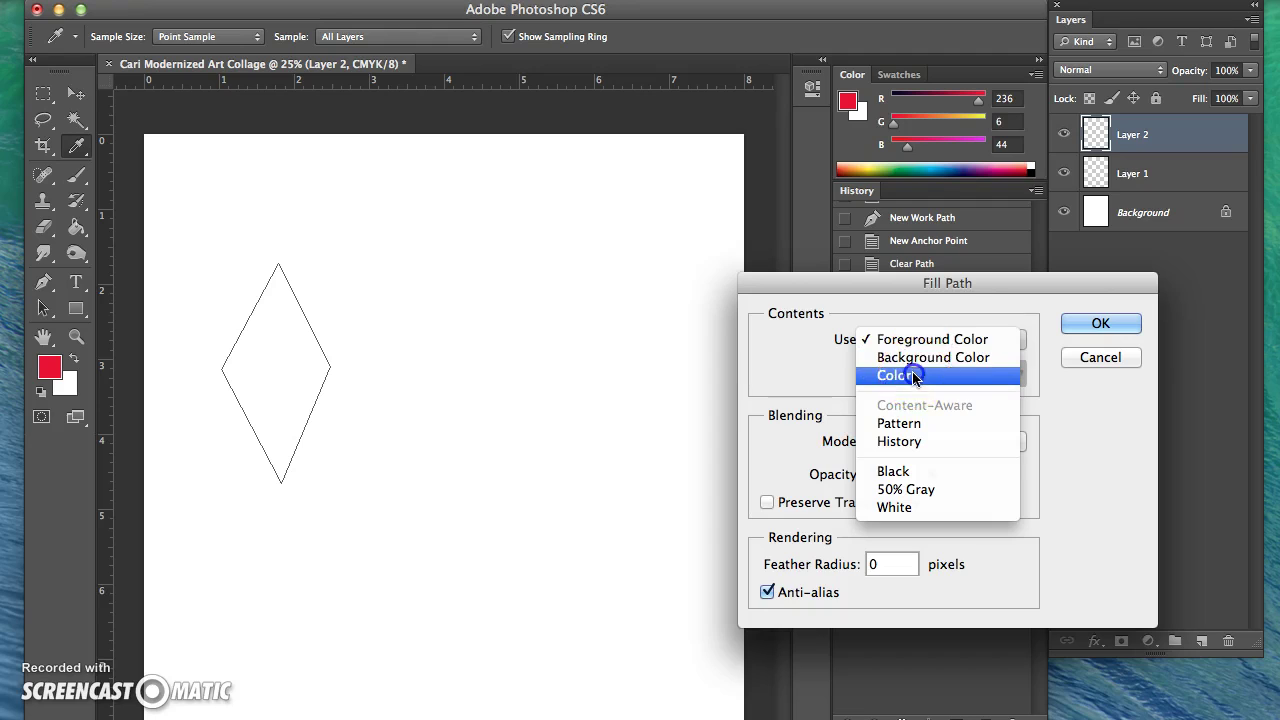
pyautogui.click(918, 276)
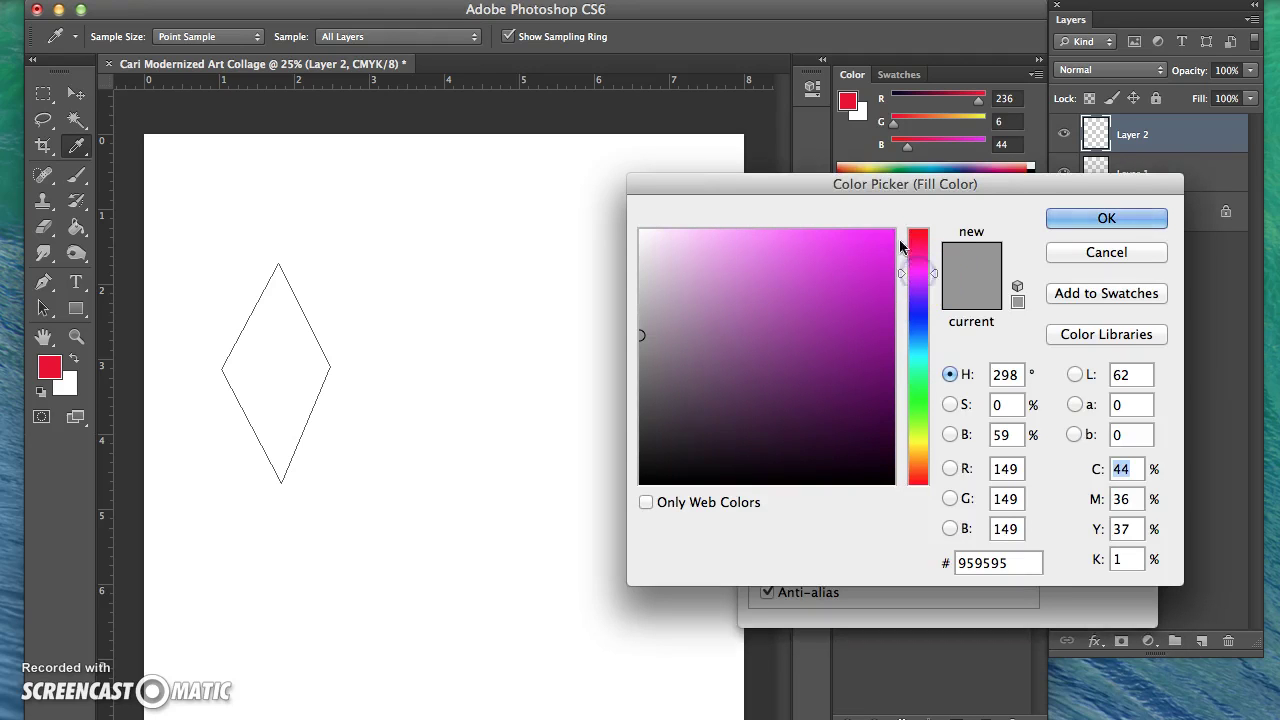
pyautogui.click(892, 237)
pyautogui.click(1068, 219)
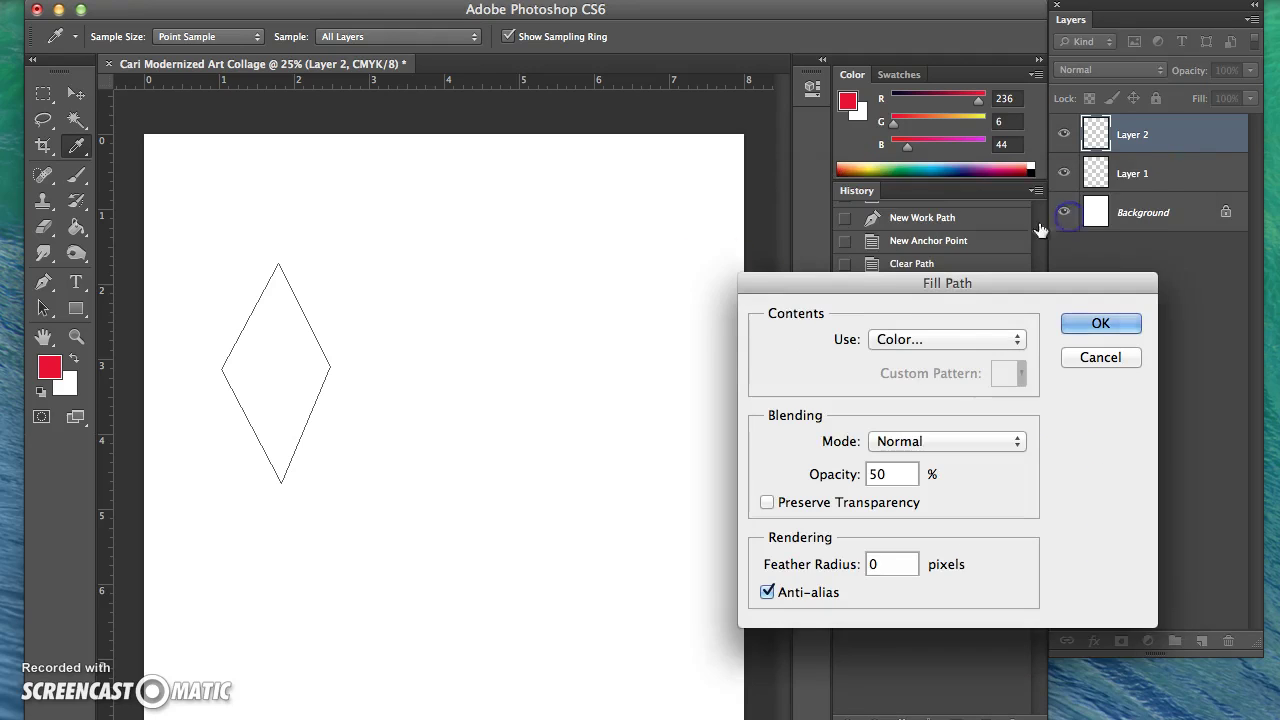
pyautogui.click(1097, 330)
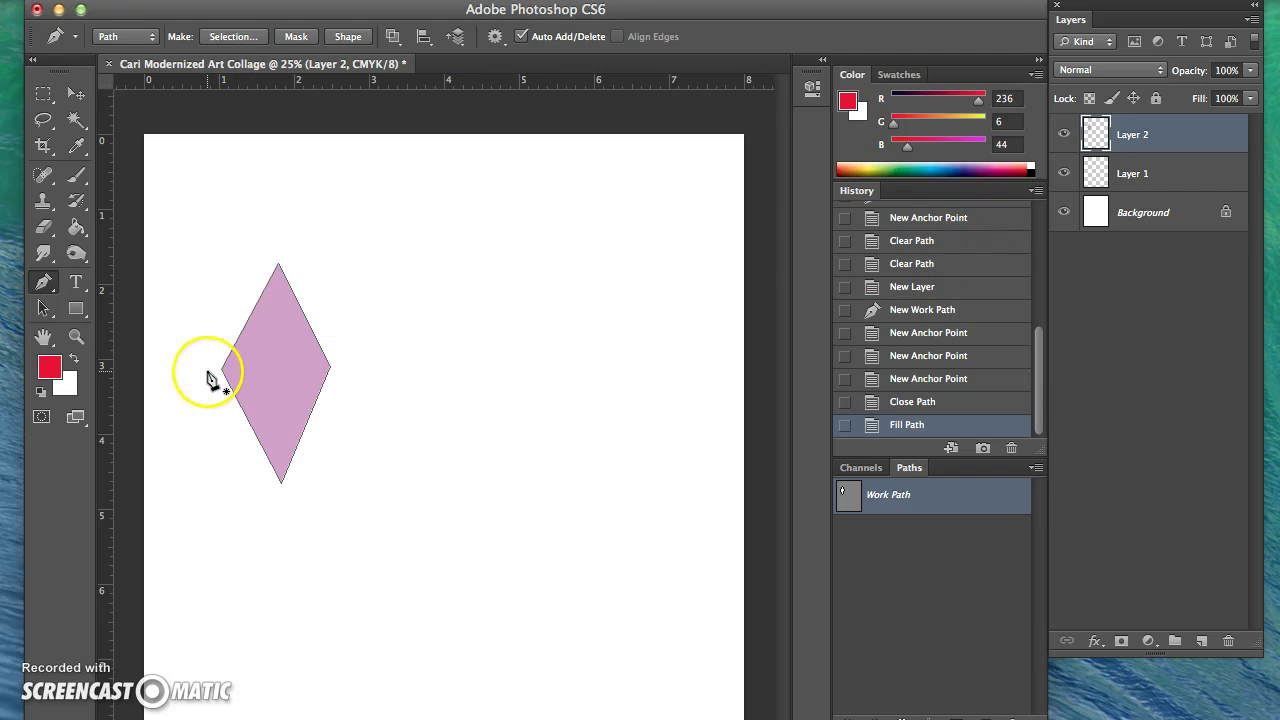
pyautogui.press('super+z')
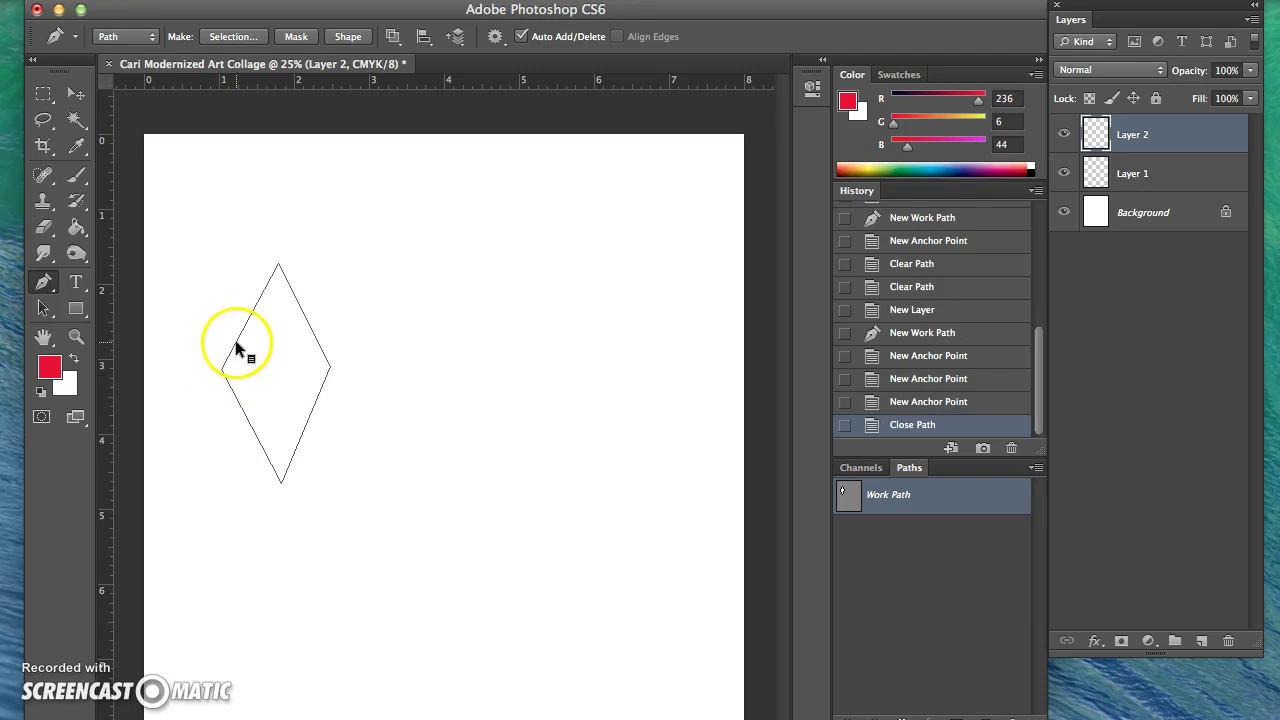
# Stroke the diamond path in red using the Brush as the stroke tool.
pyautogui.rightClick(237, 341)
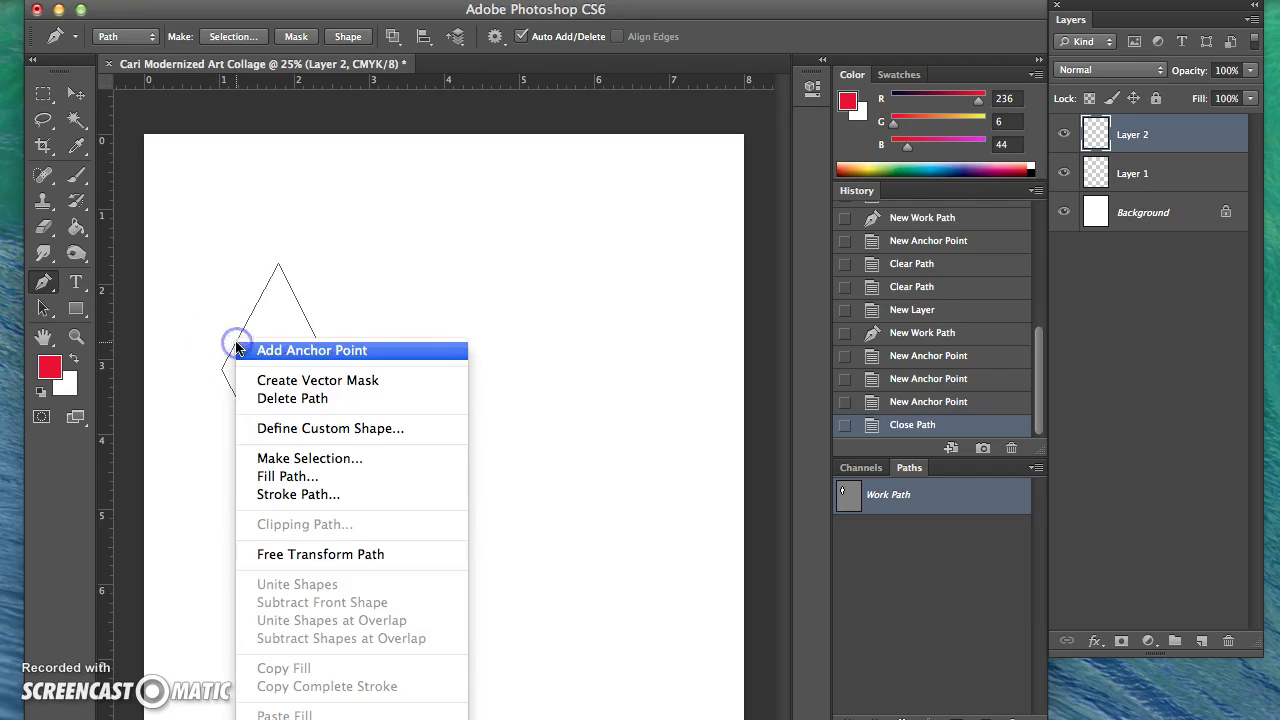
pyautogui.click(281, 495)
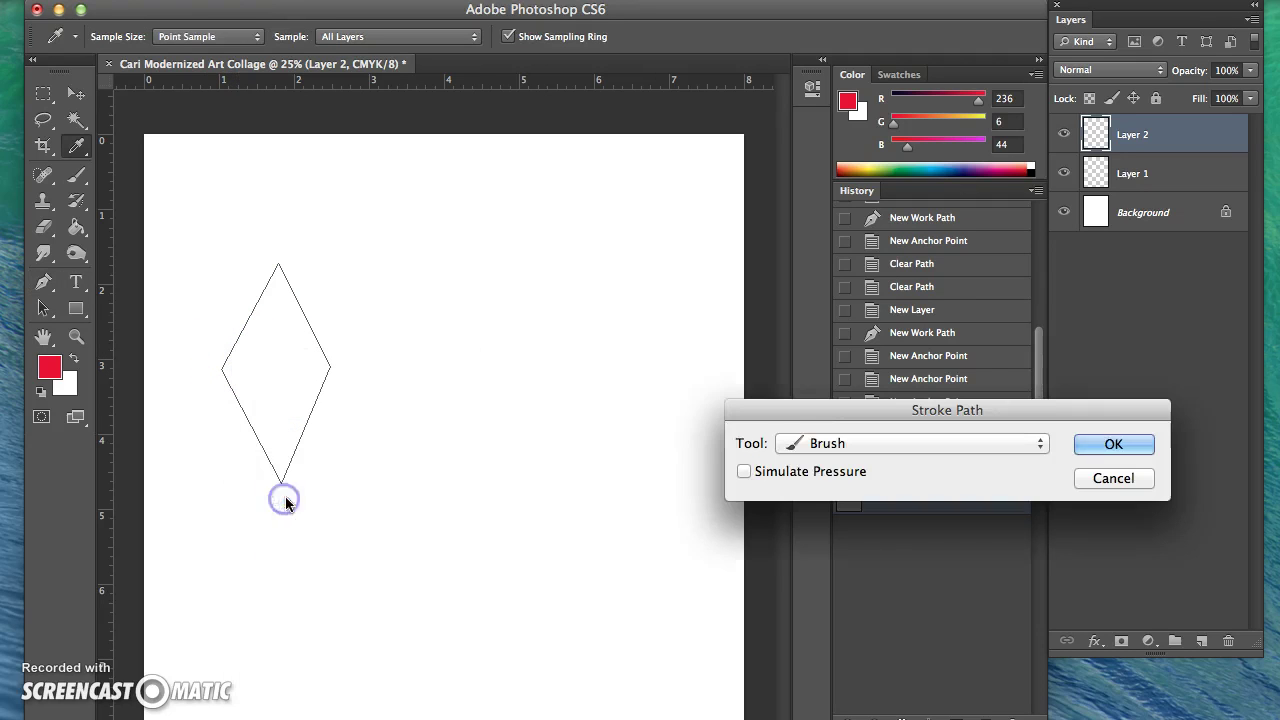
pyautogui.click(803, 445)
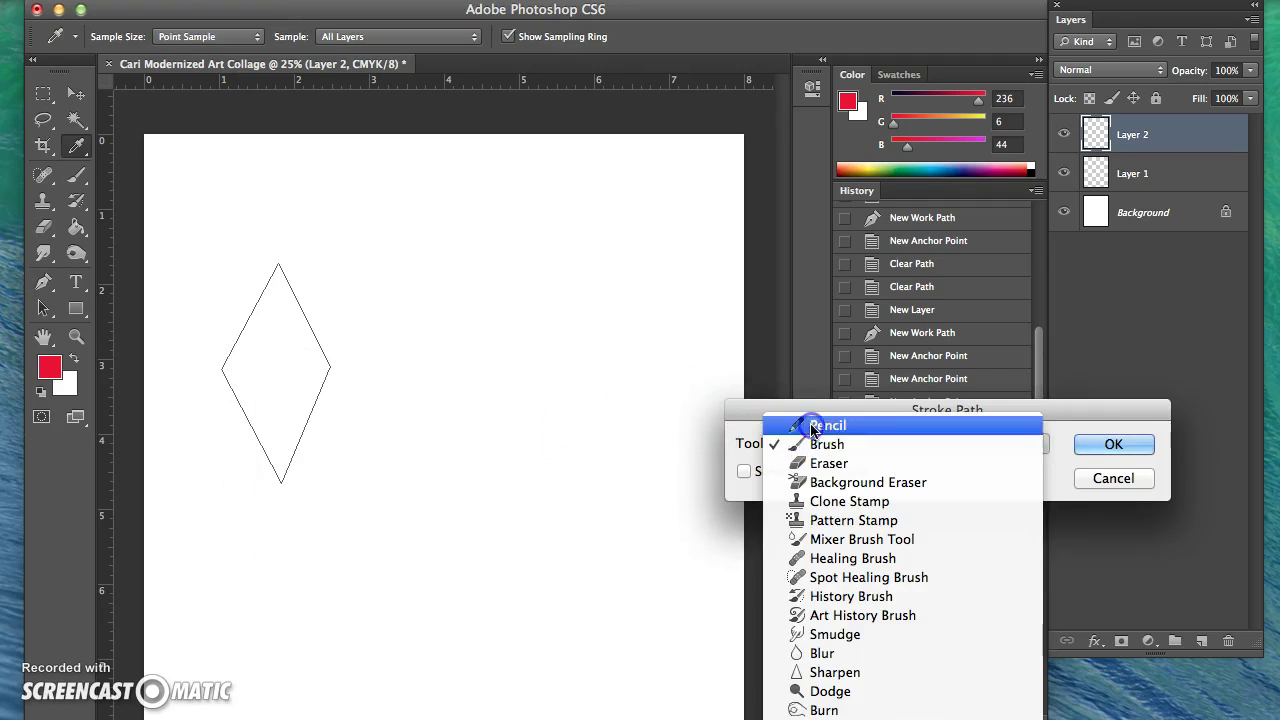
pyautogui.click(815, 427)
pyautogui.click(812, 443)
pyautogui.click(833, 464)
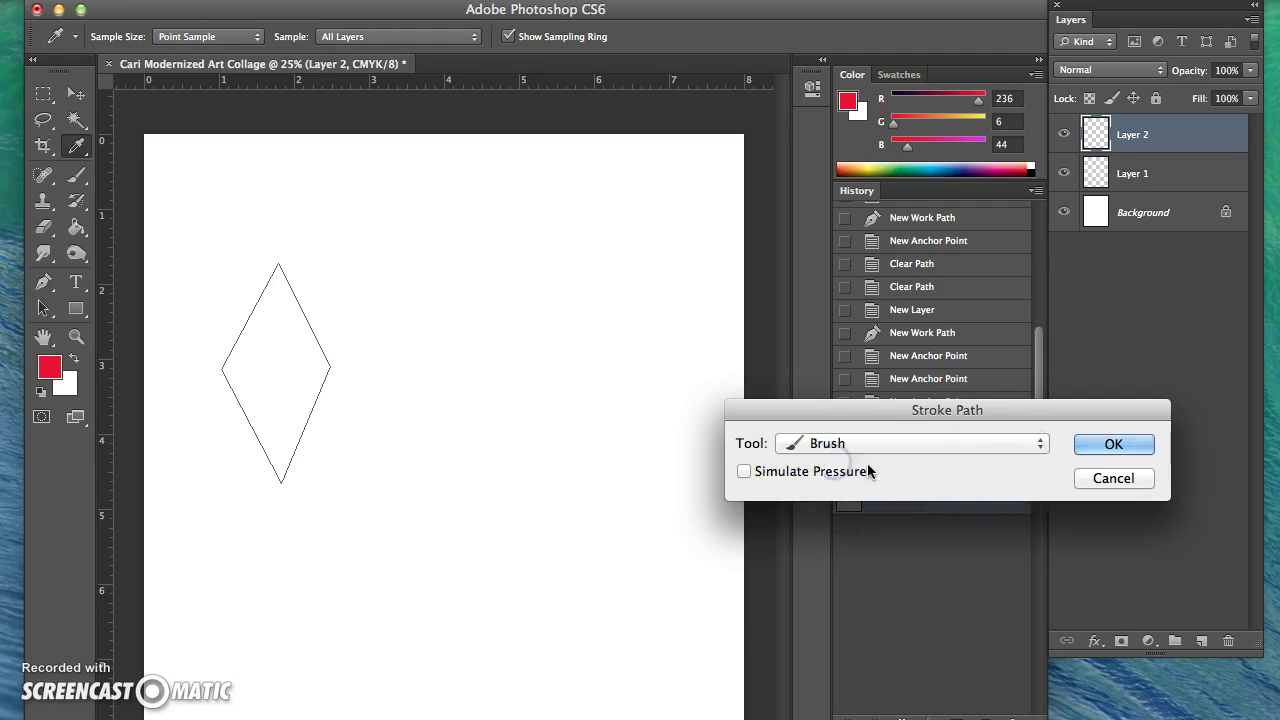
pyautogui.click(1095, 450)
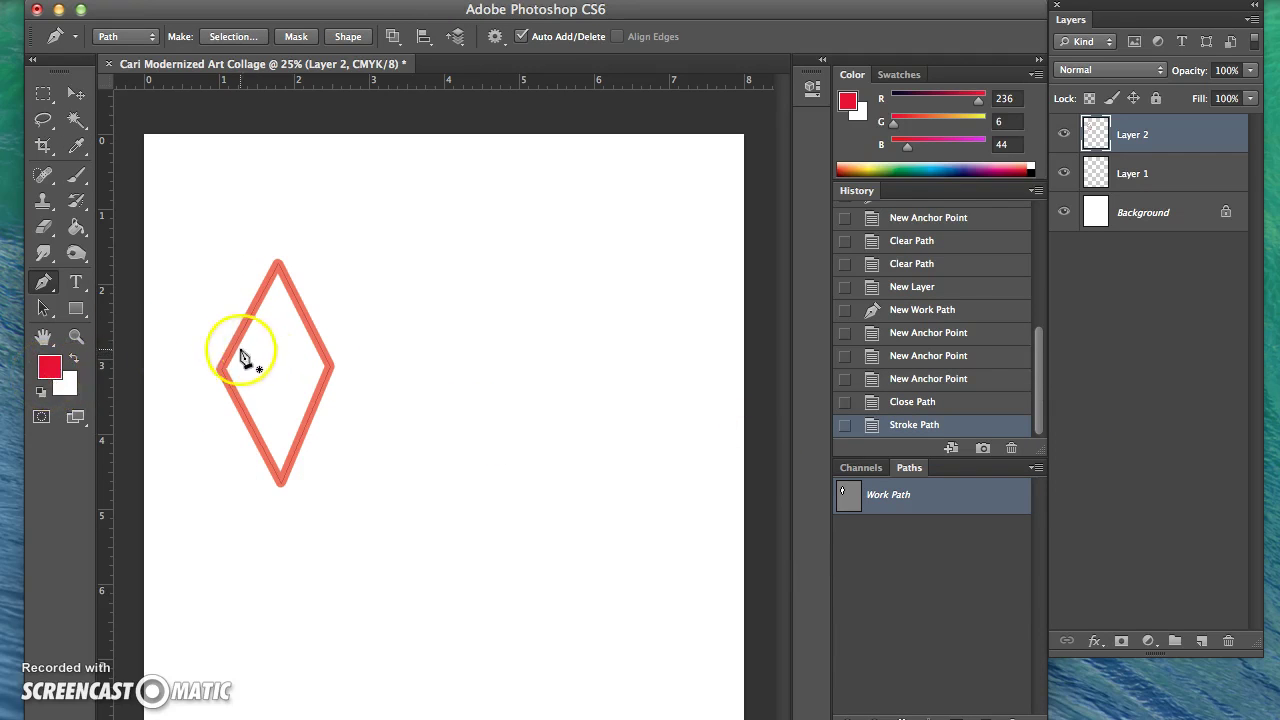
# Set the Brush Tool to about 14 px and paint a small red test dab on Layer 2.
pyautogui.click(79, 174)
pyautogui.click(125, 45)
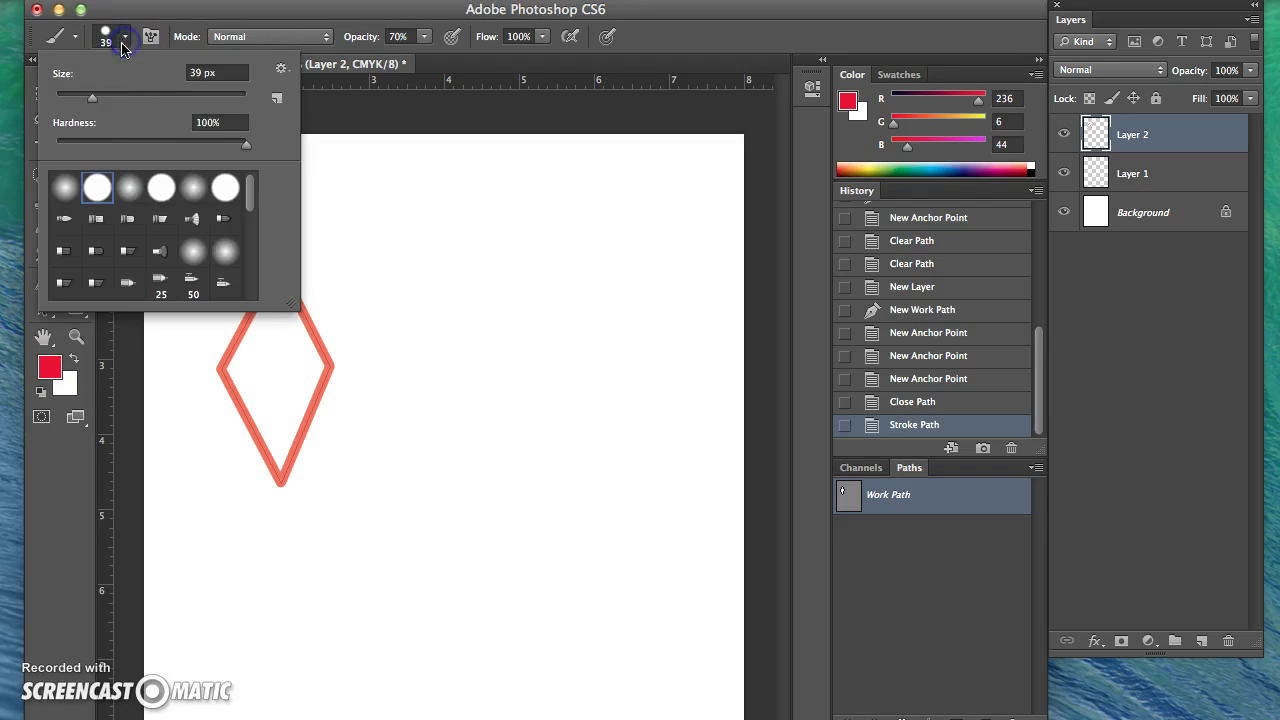
pyautogui.moveTo(84, 97); pyautogui.dragTo(78, 101)
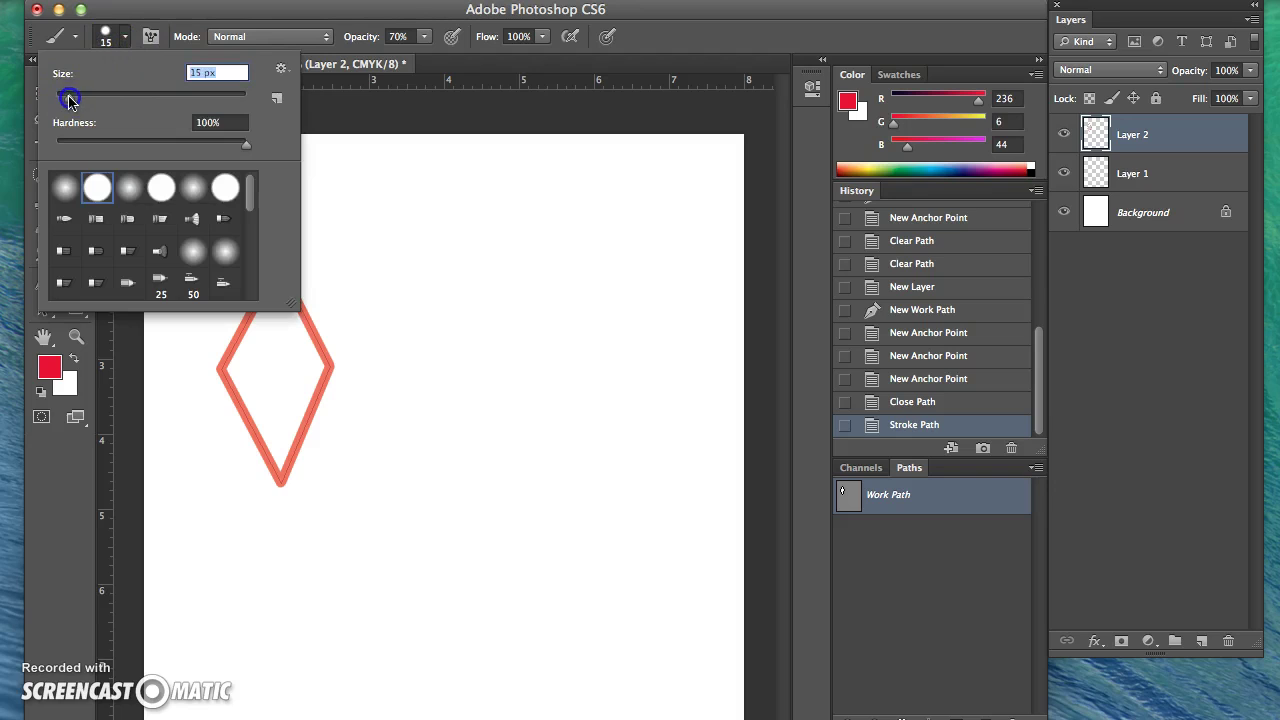
pyautogui.click(384, 216)
pyautogui.click(384, 216)
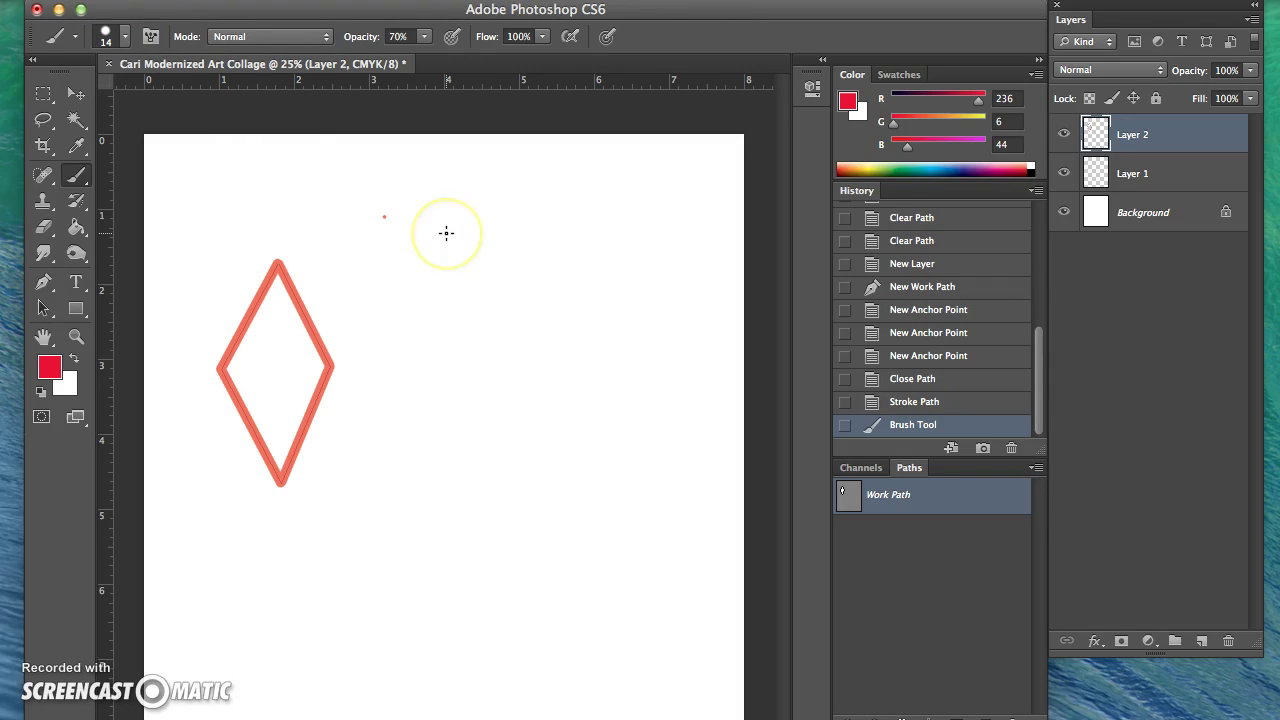
pyautogui.press('z')
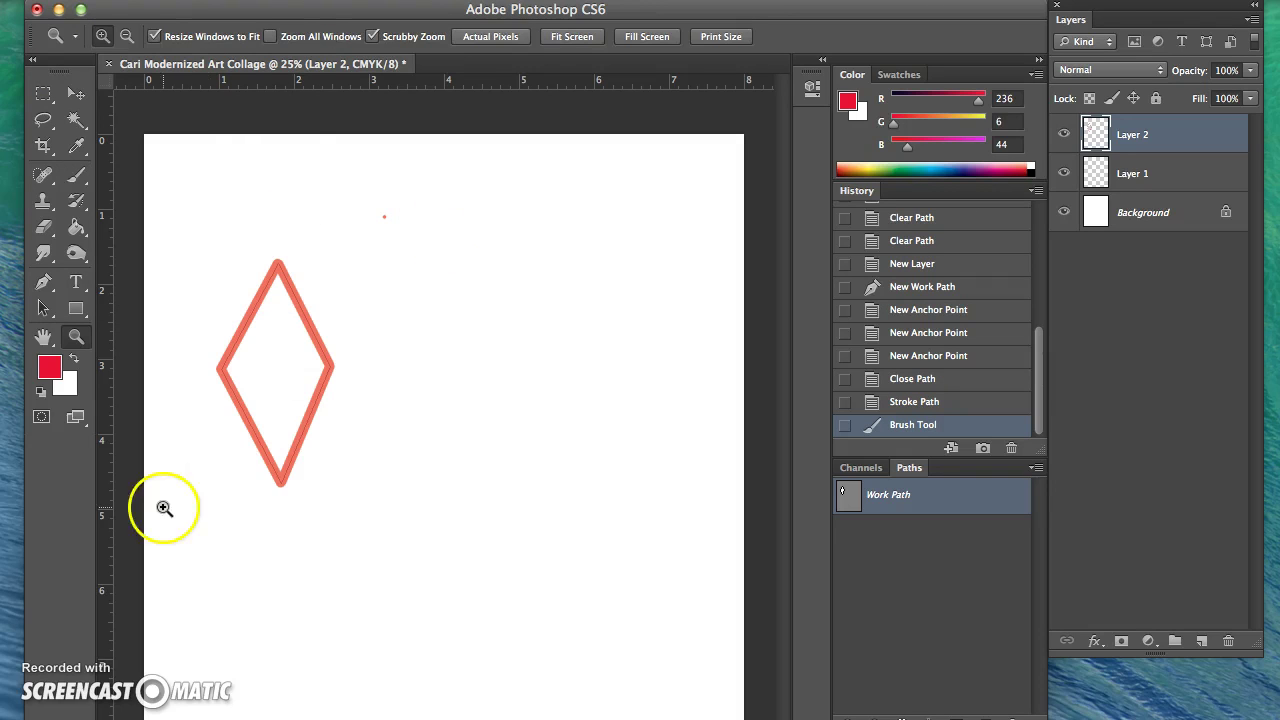
# Revert the history to before the thick red stroke and return to the Pen Tool.
pyautogui.hotkey('ctrl', 'z')
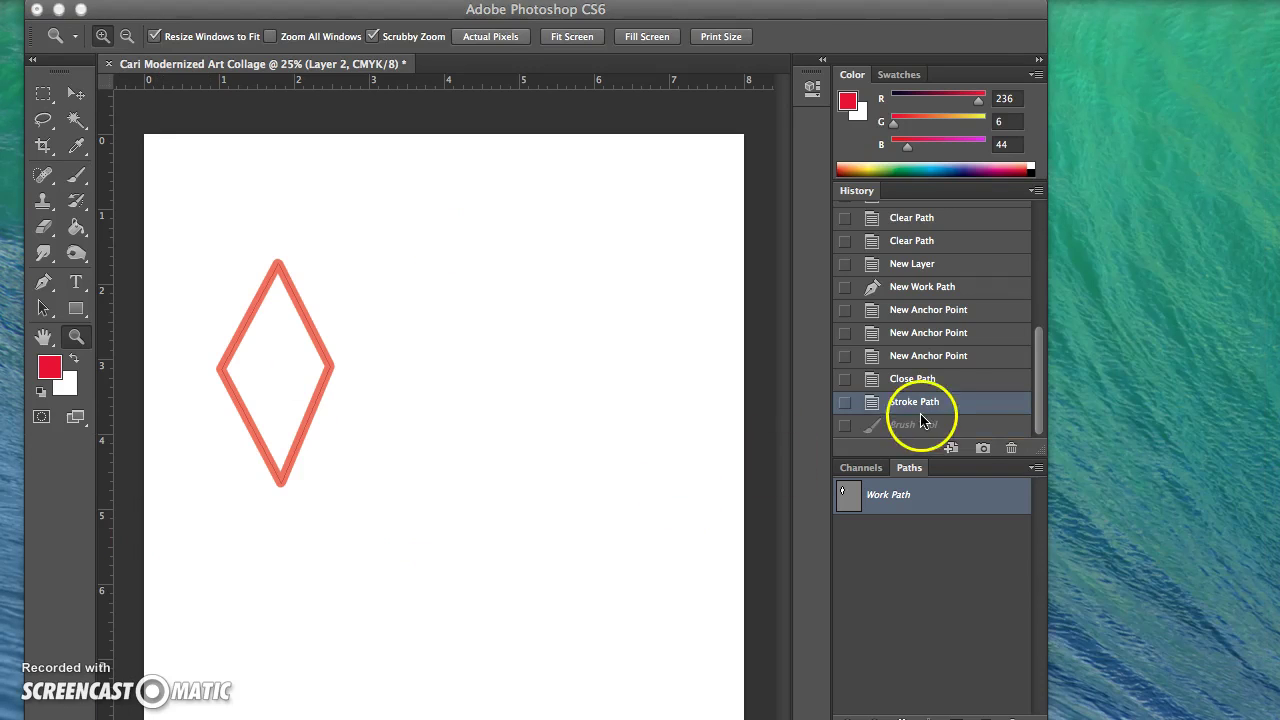
pyautogui.click(916, 385)
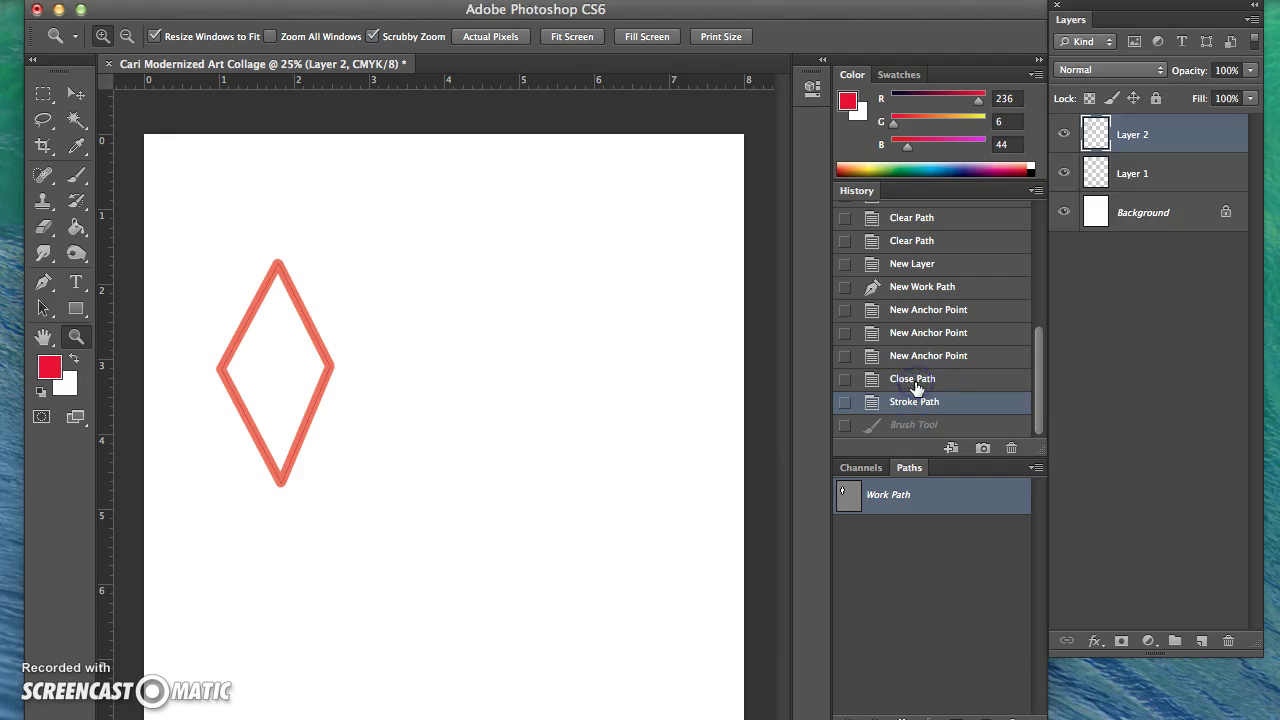
pyautogui.click(916, 385)
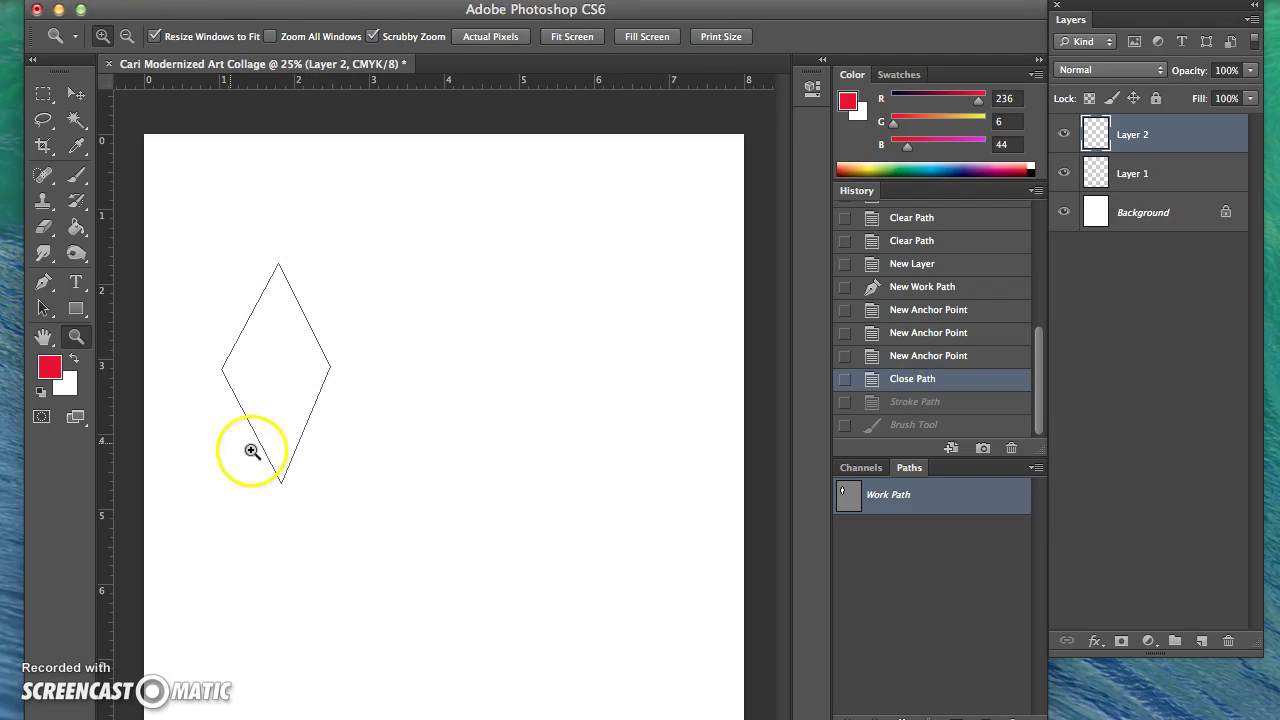
pyautogui.click(299, 310)
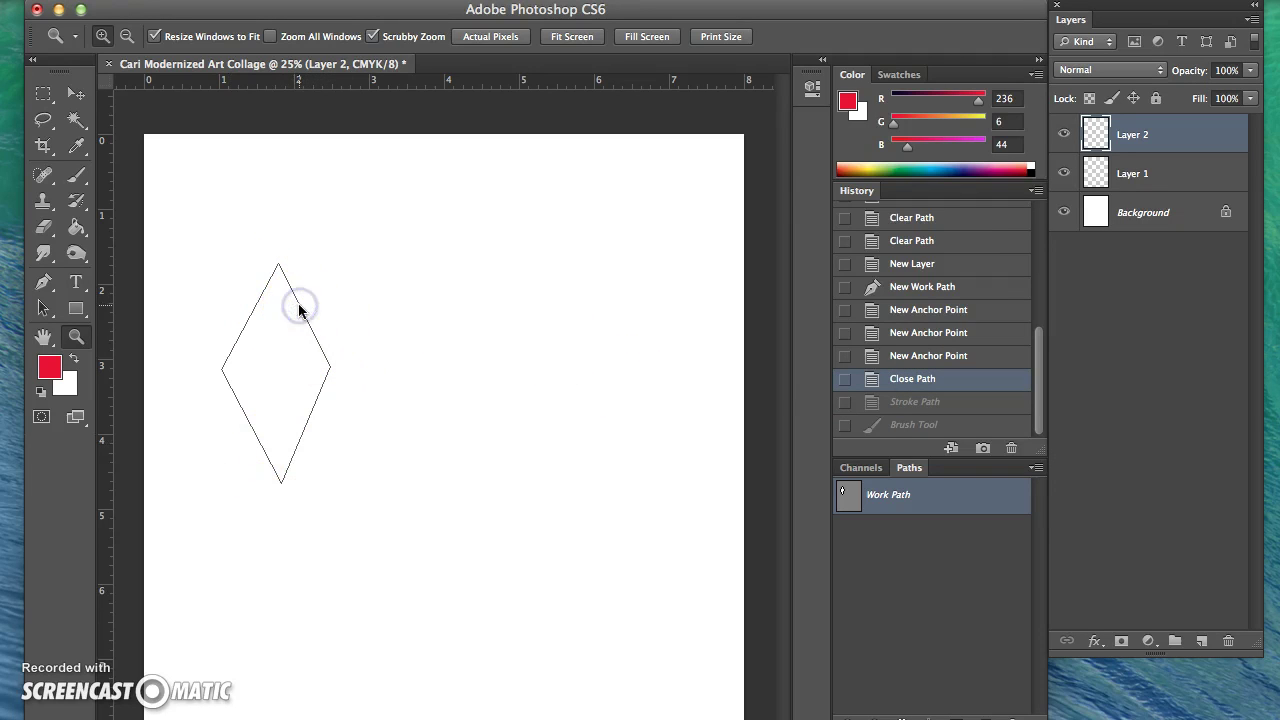
pyautogui.rightClick(299, 310)
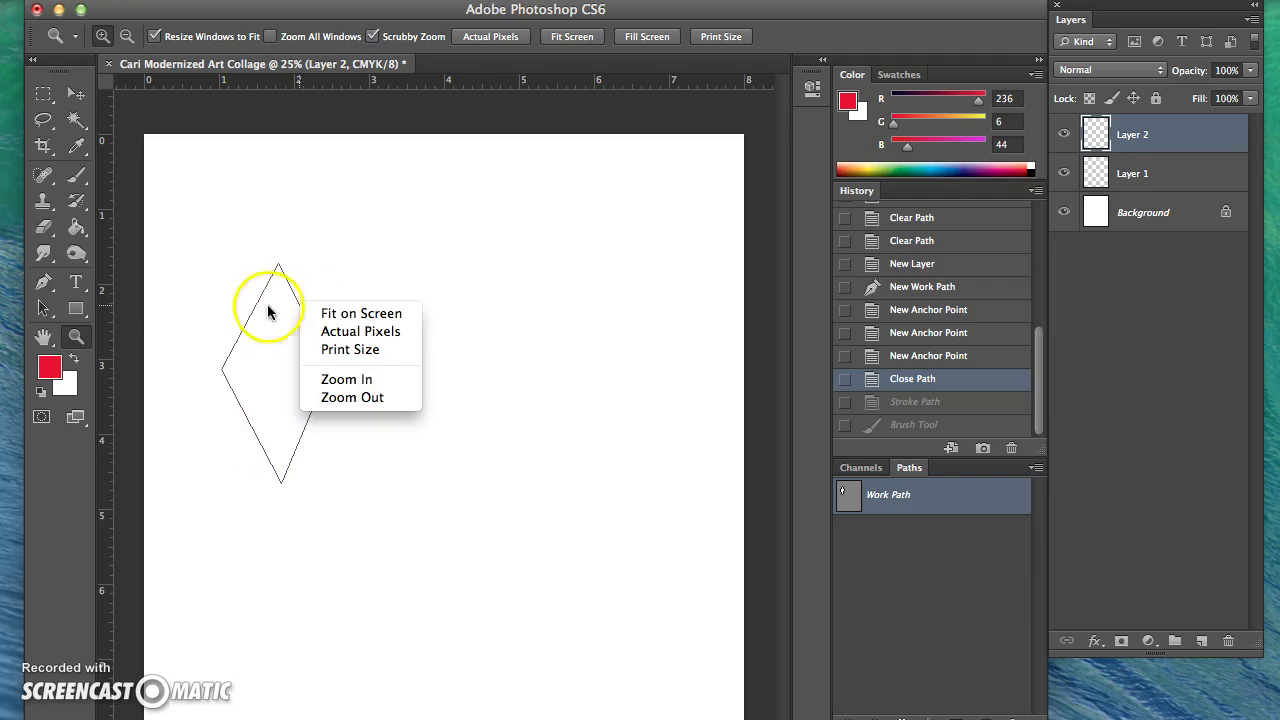
pyautogui.click(44, 282)
pyautogui.click(44, 282)
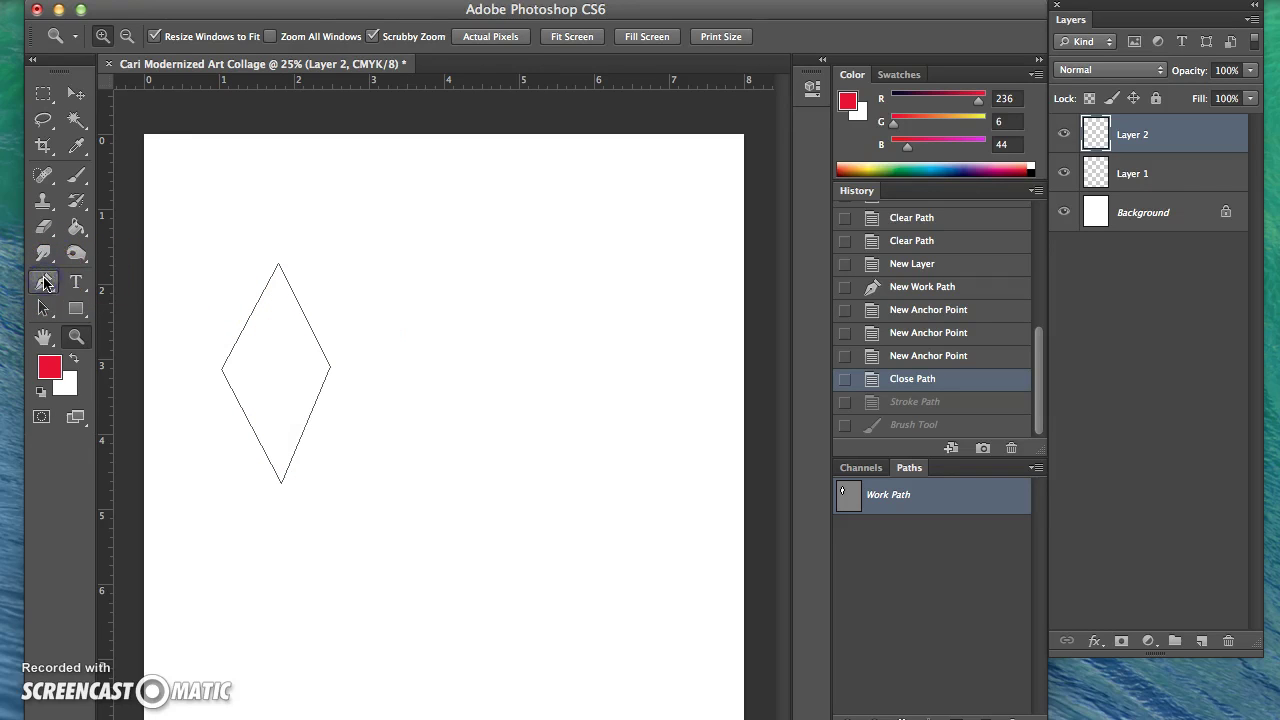
# Stroke the diamond path again with the 14 px brush for a thin red outline.
pyautogui.rightClick(305, 326)
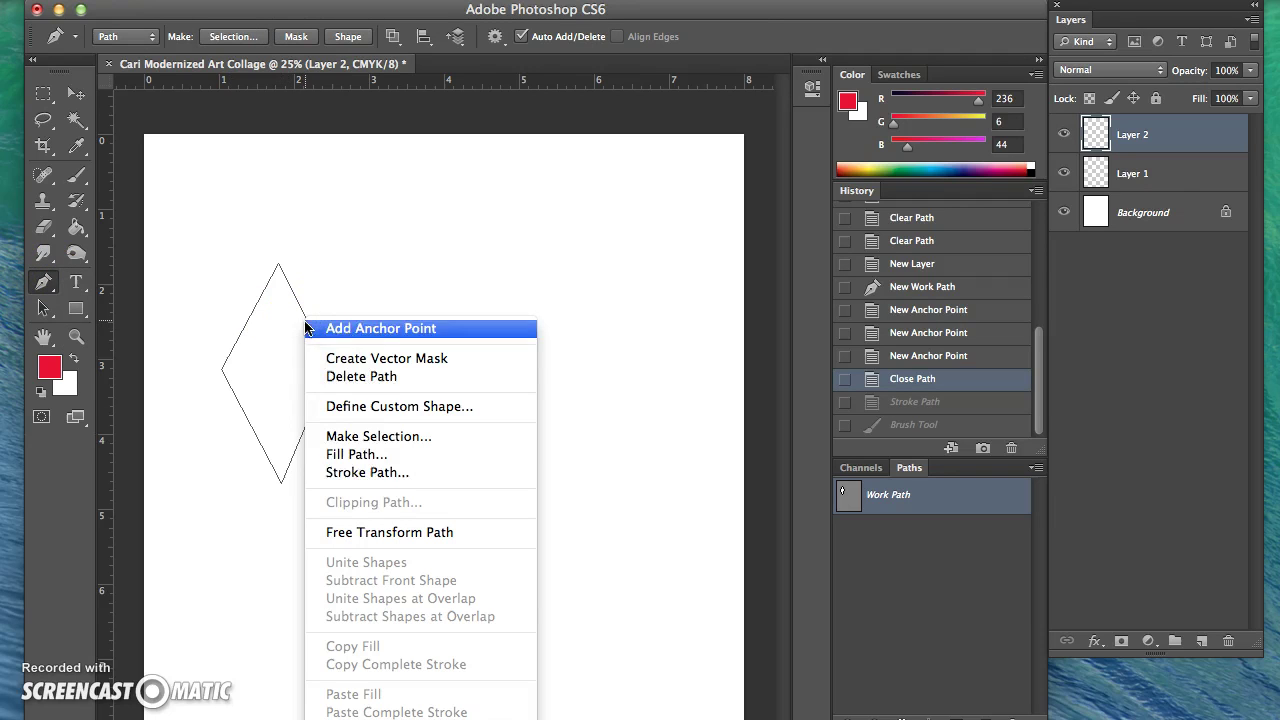
pyautogui.click(362, 473)
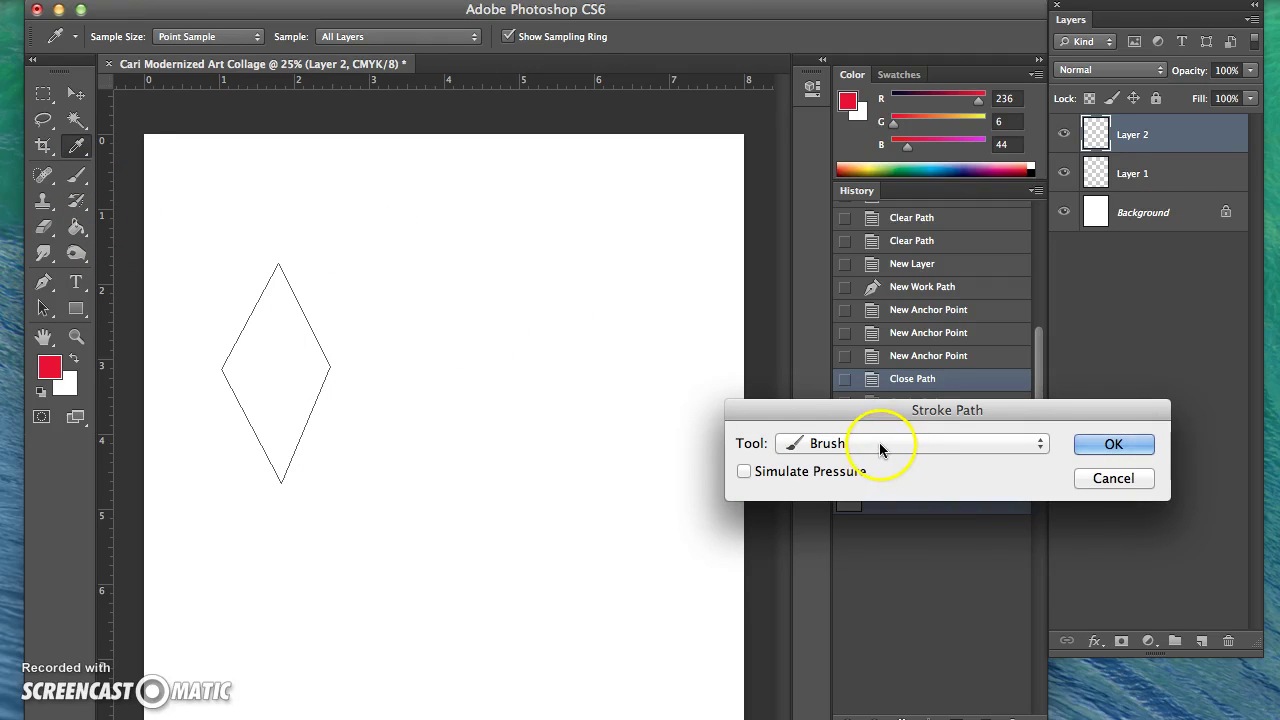
pyautogui.click(1095, 446)
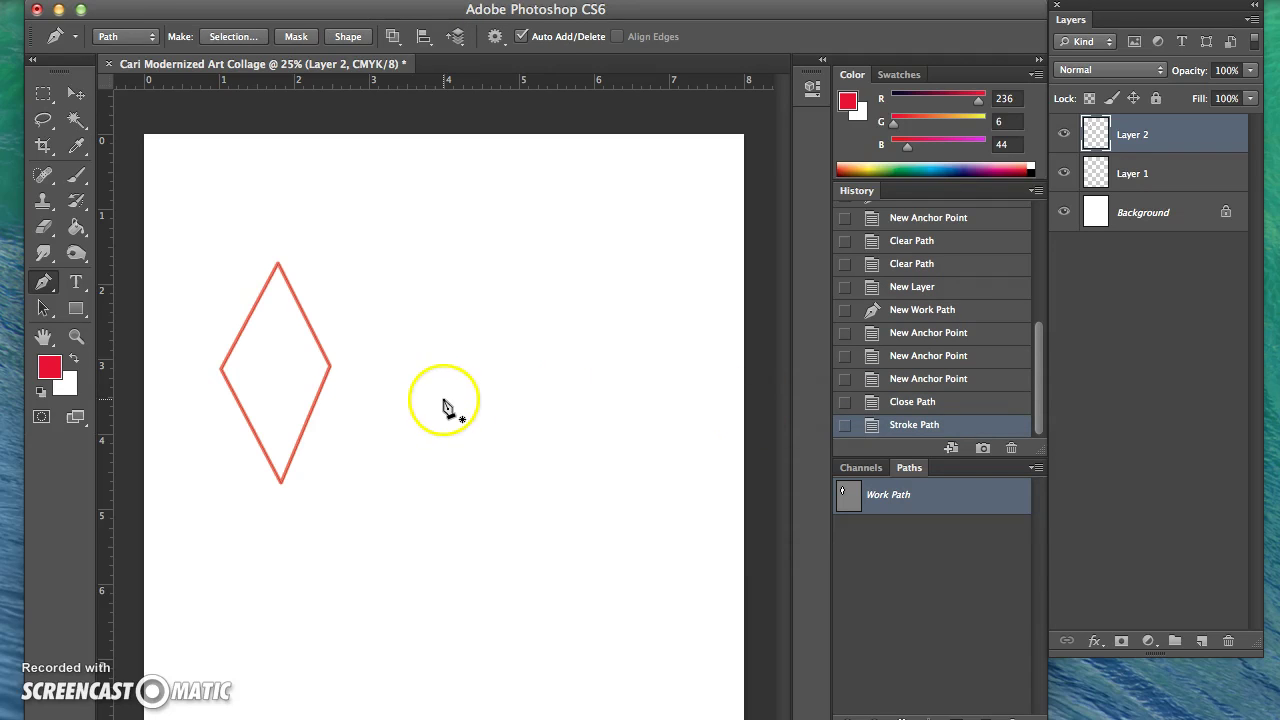
# Deselect the diamond path and draw a closed curved heart path to its right.
pyautogui.press('Return')
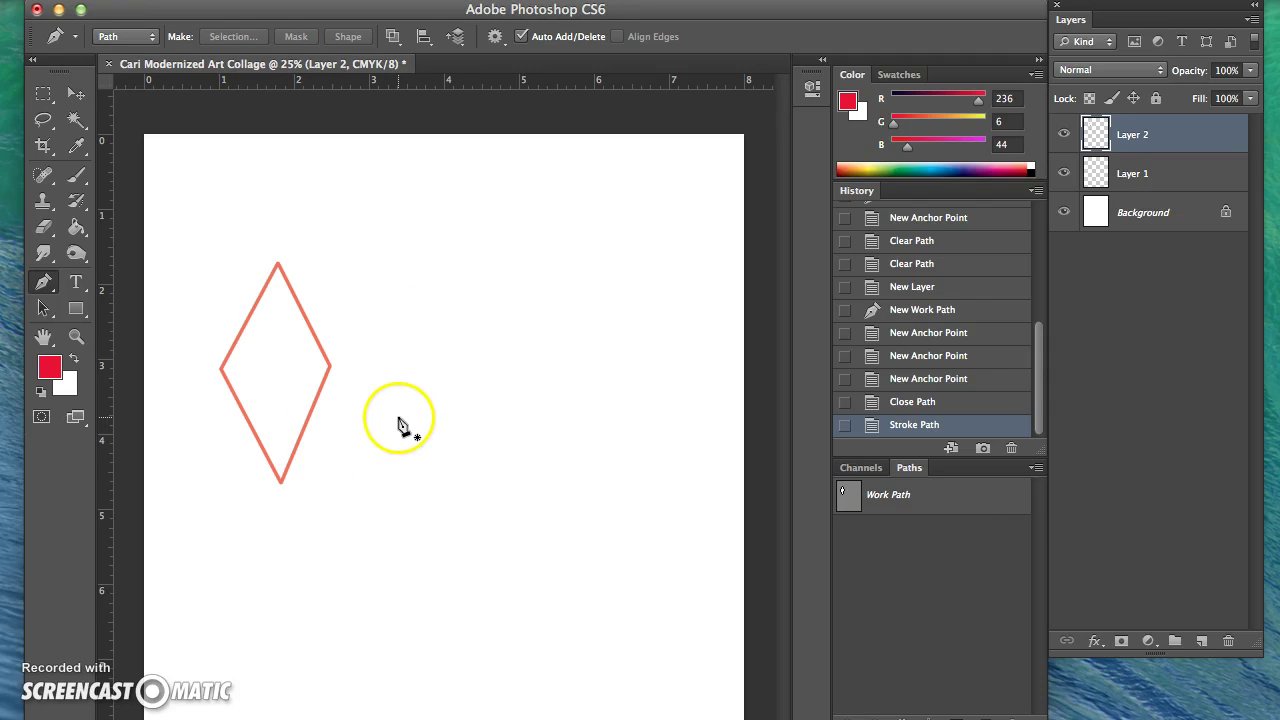
pyautogui.click(481, 320)
pyautogui.moveTo(431, 264); pyautogui.dragTo(394, 264)
pyautogui.moveTo(384, 316); pyautogui.dragTo(382, 356)
pyautogui.click(484, 455)
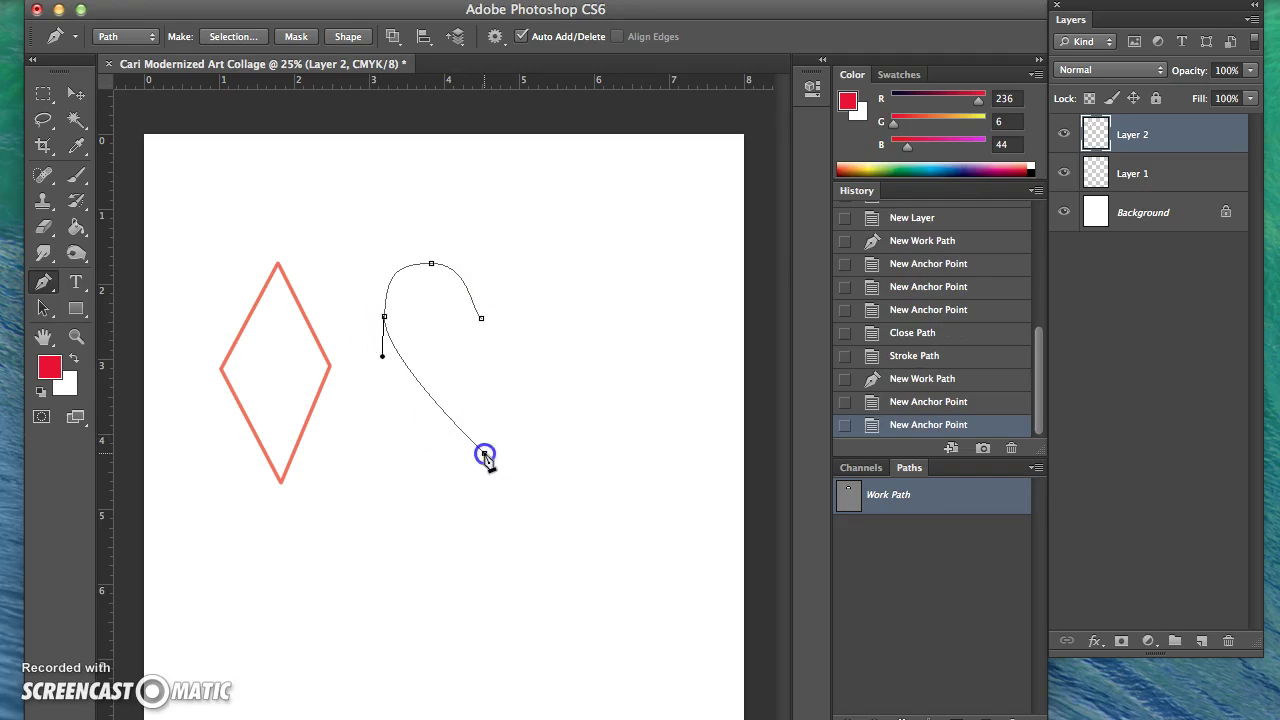
pyautogui.moveTo(569, 315); pyautogui.dragTo(514, 262)
pyautogui.moveTo(481, 318); pyautogui.dragTo(476, 376)
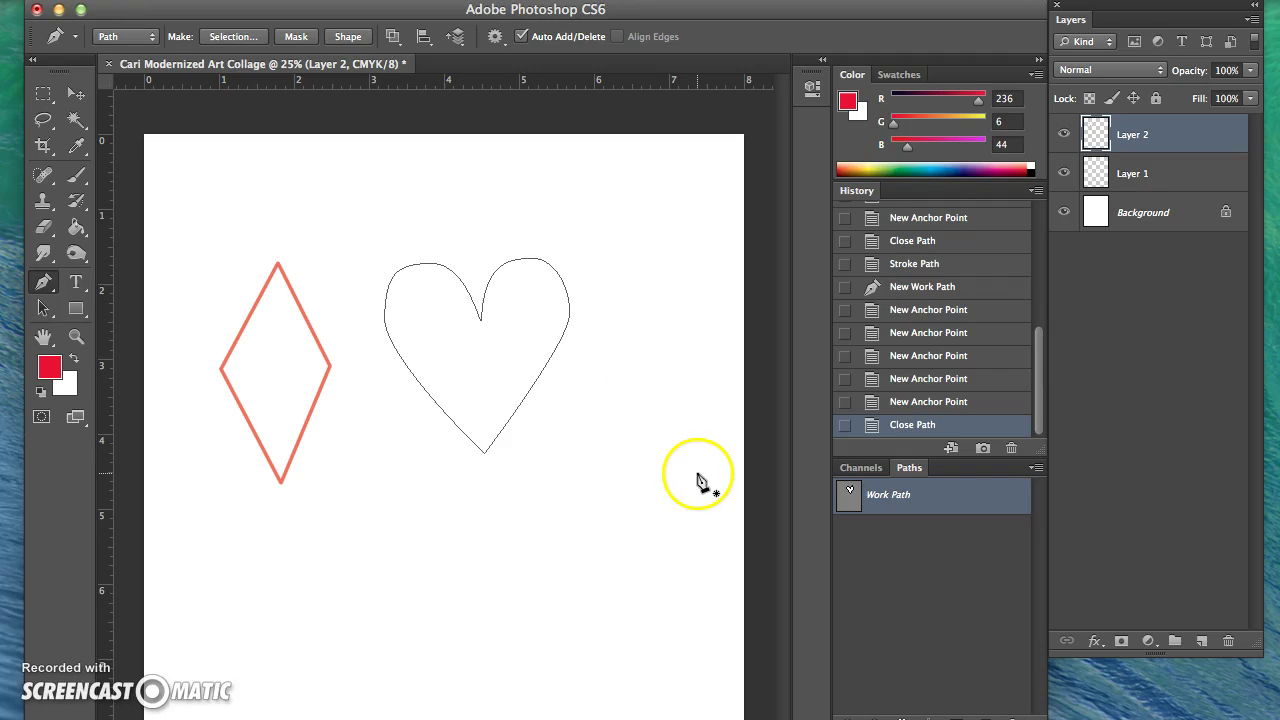
# Move the heart's right anchor slightly down and adjust its curve direction handle.
pyautogui.rightClick(548, 368)
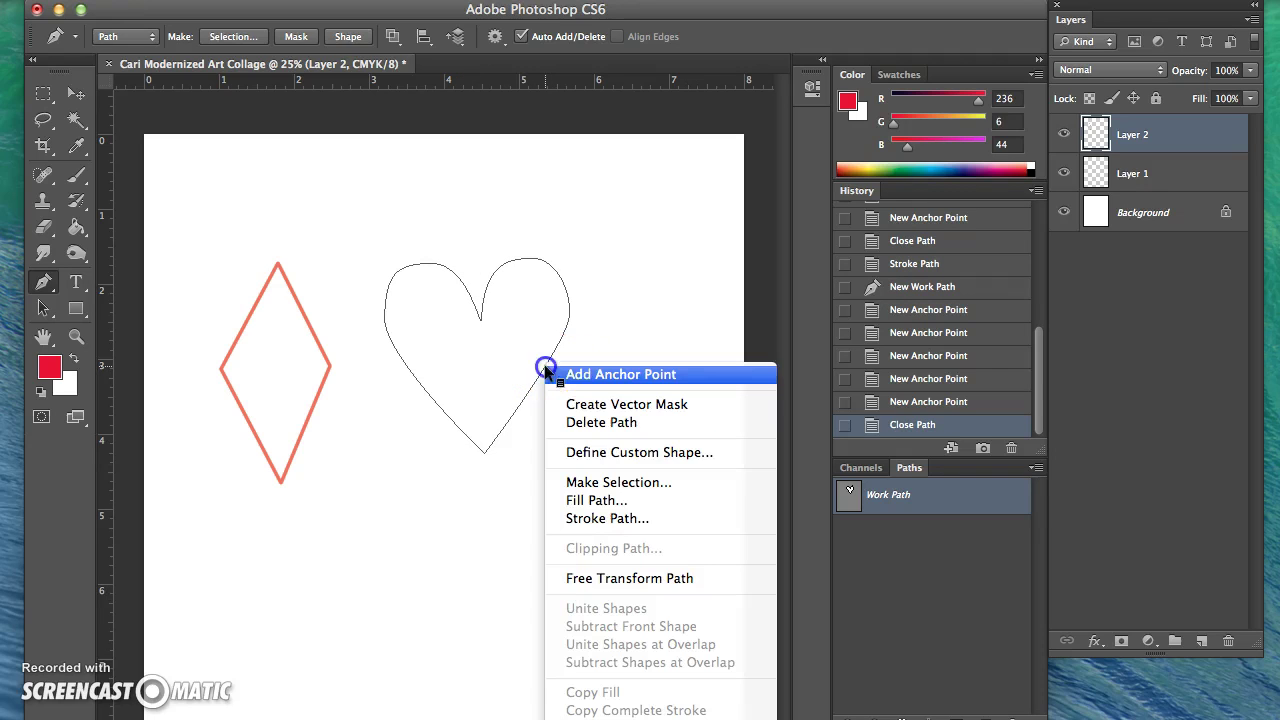
pyautogui.click(543, 365)
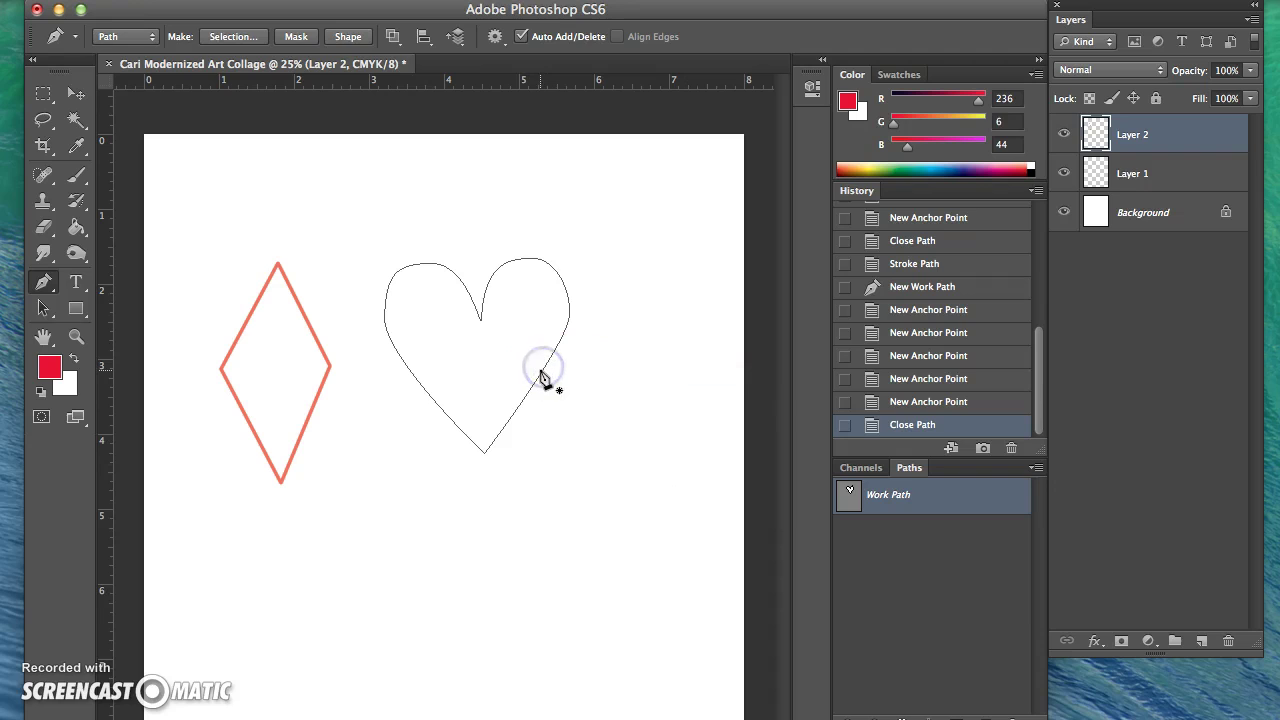
pyautogui.rightClick(540, 374)
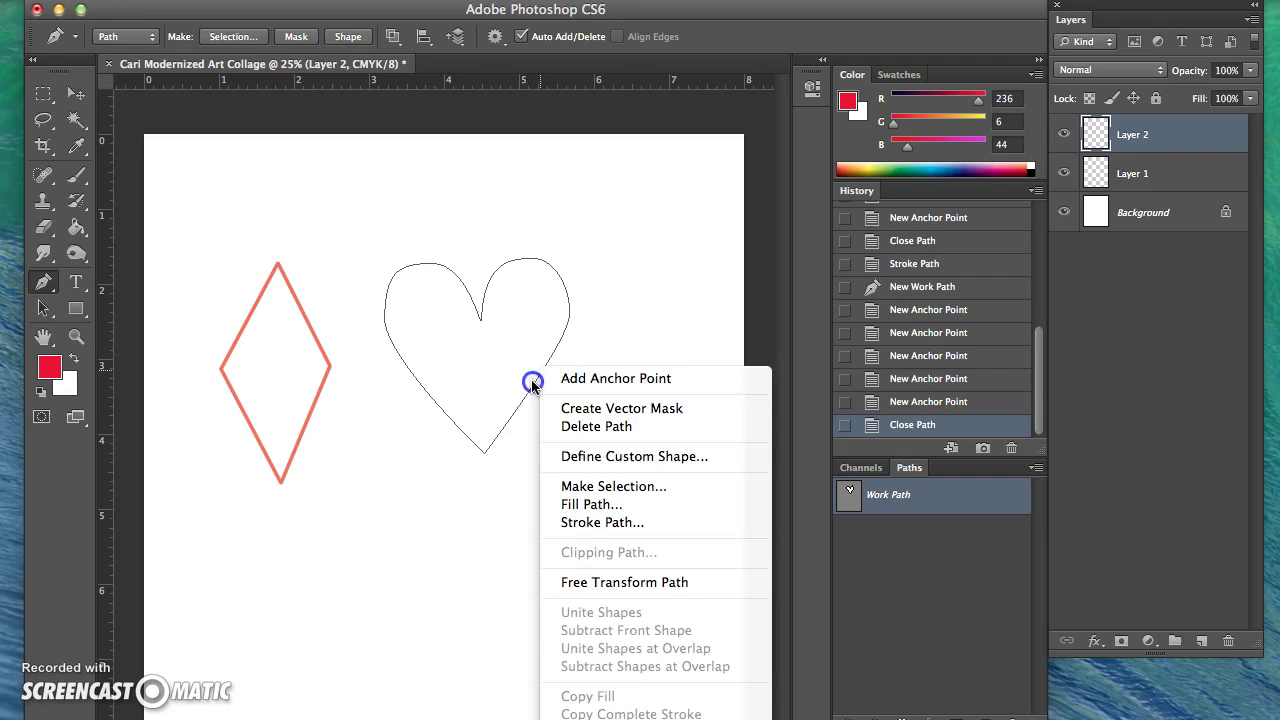
pyautogui.click(531, 379)
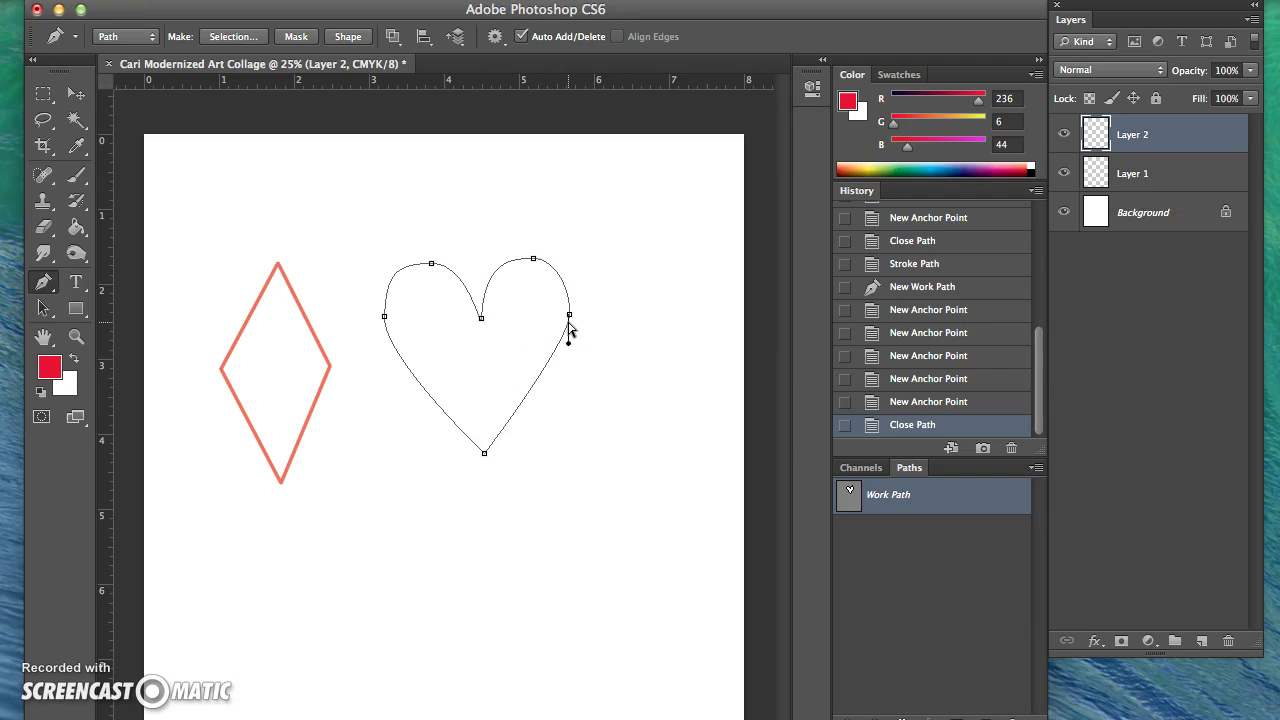
pyautogui.moveTo(569, 318); pyautogui.dragTo(569, 324)
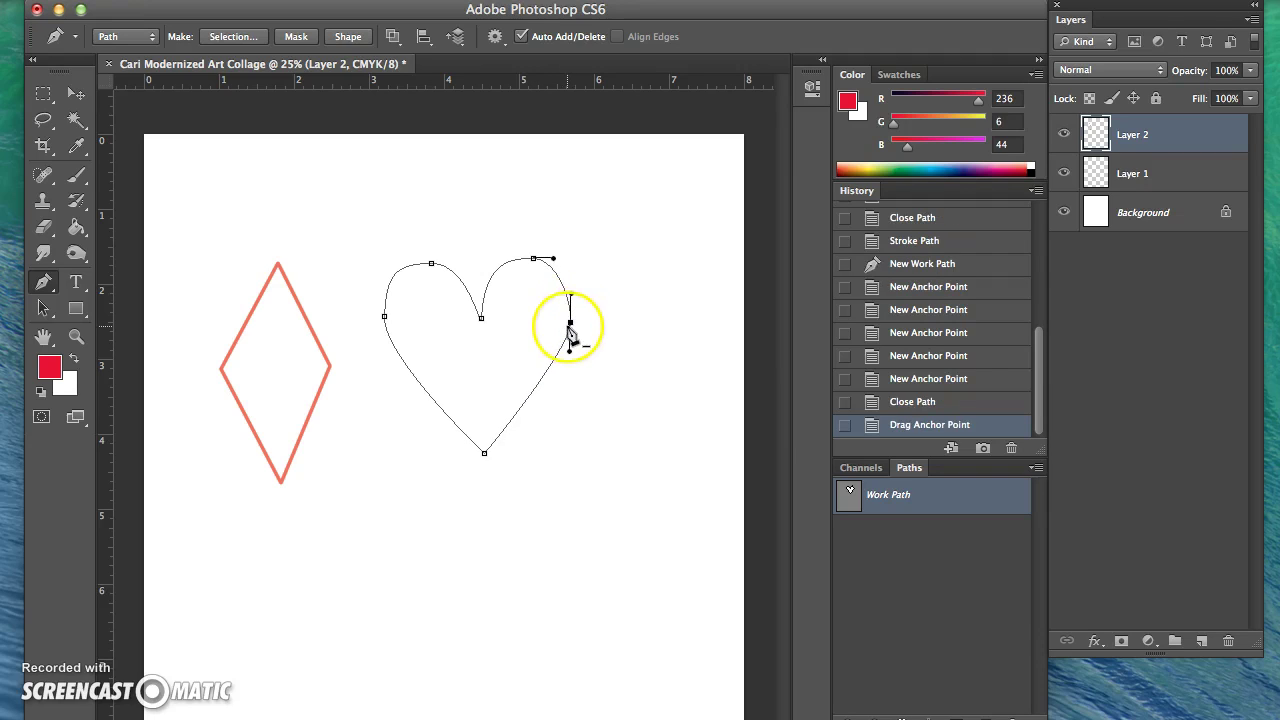
pyautogui.click(557, 347)
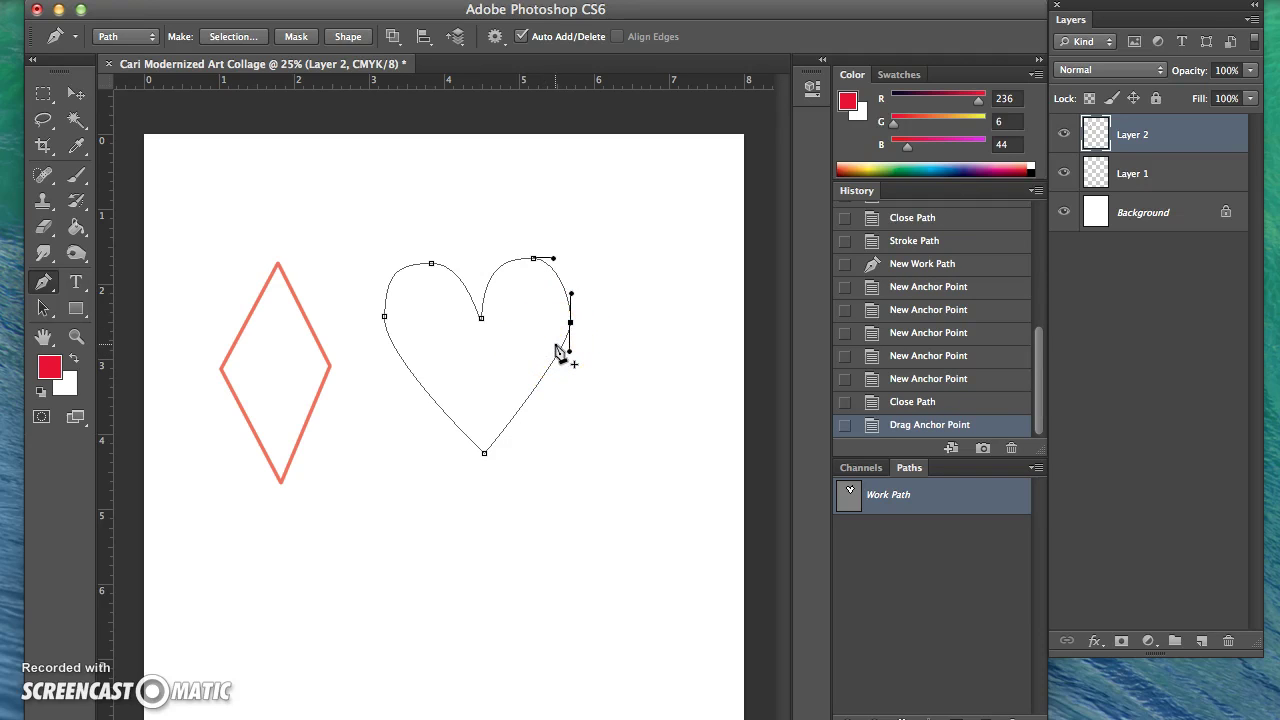
pyautogui.click(571, 322)
pyautogui.moveTo(573, 294); pyautogui.dragTo(574, 289)
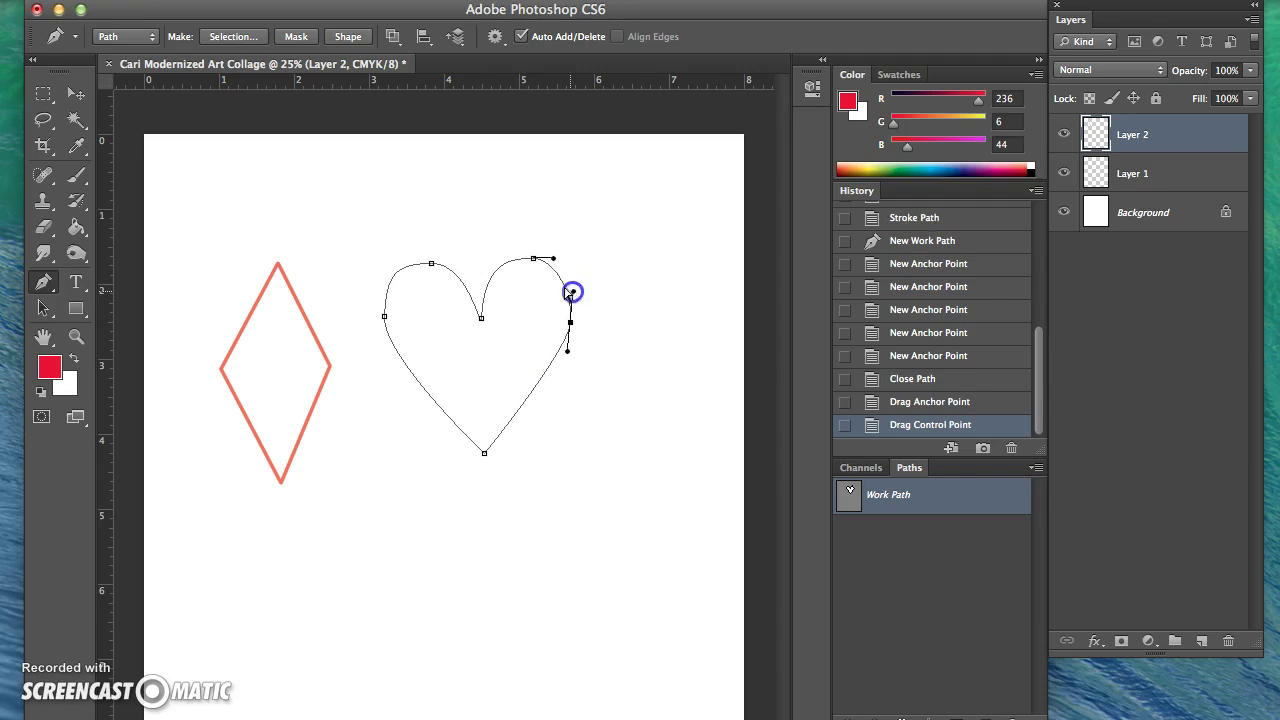
# Reshape the heart's left lobe, raise its centre dip, and shift the top-right anchor.
pyautogui.click(530, 257)
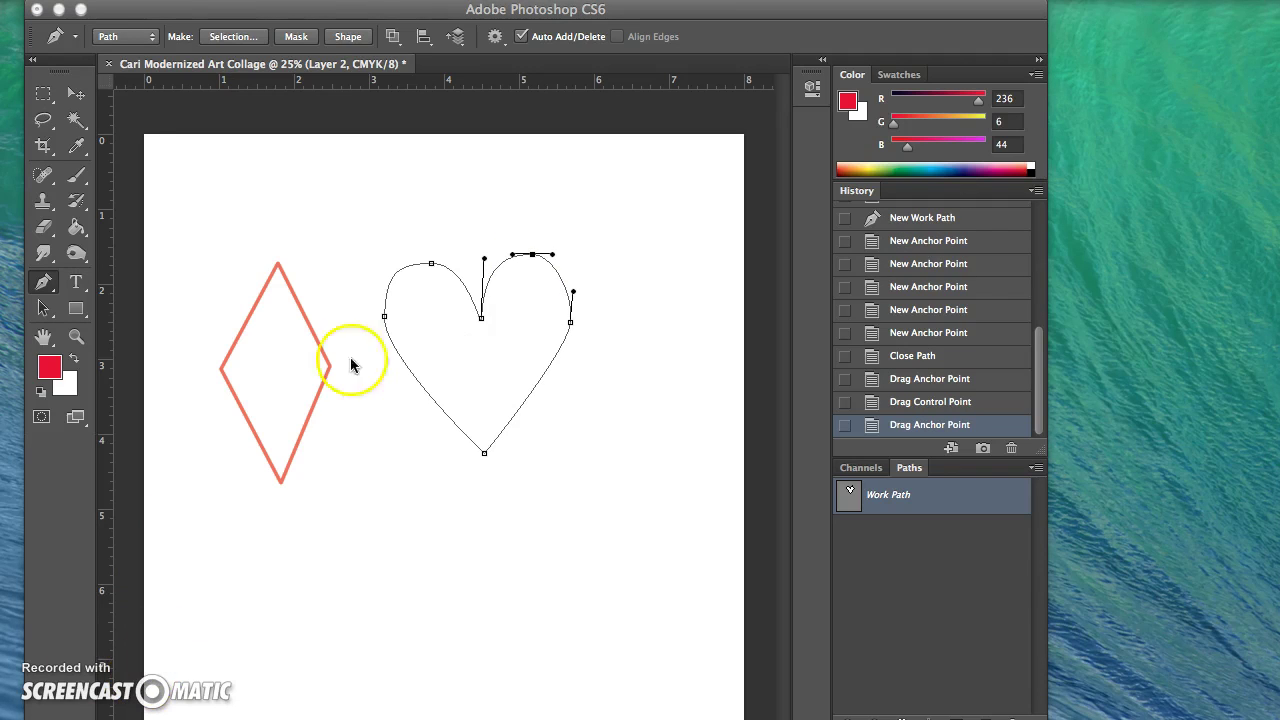
pyautogui.click(432, 264)
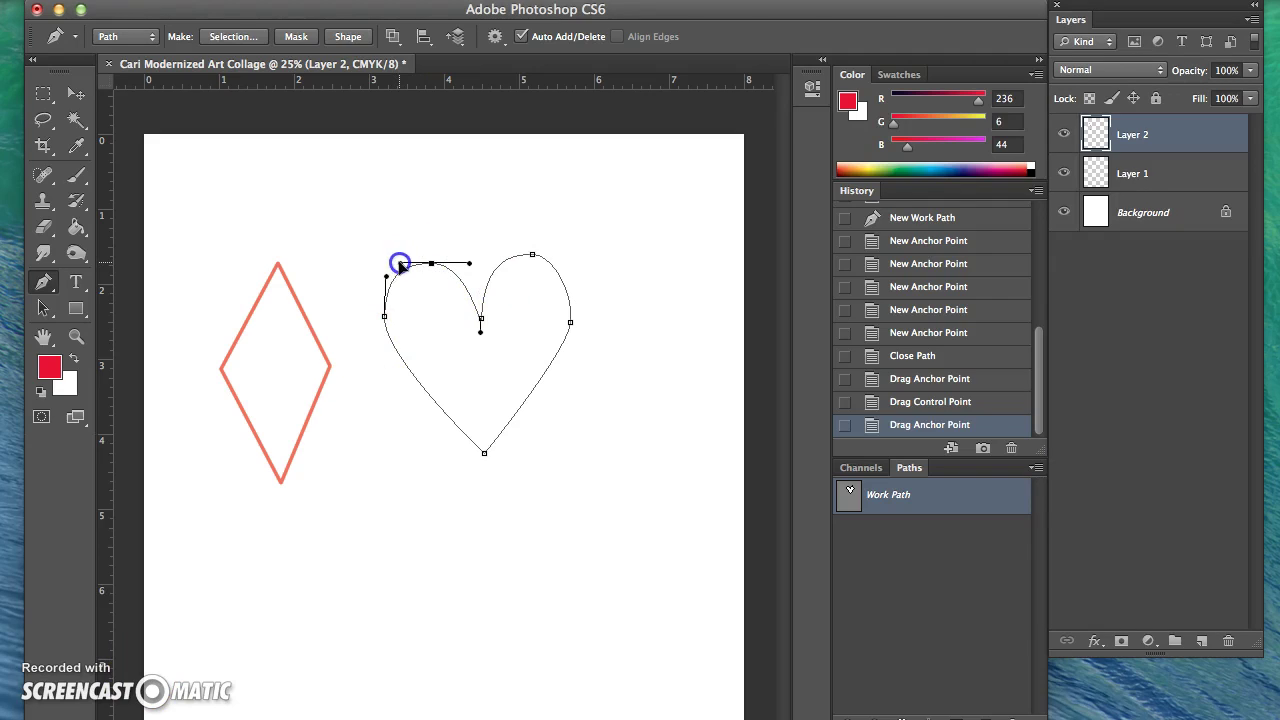
pyautogui.moveTo(399, 264); pyautogui.dragTo(400, 265)
pyautogui.moveTo(479, 319); pyautogui.dragTo(478, 297)
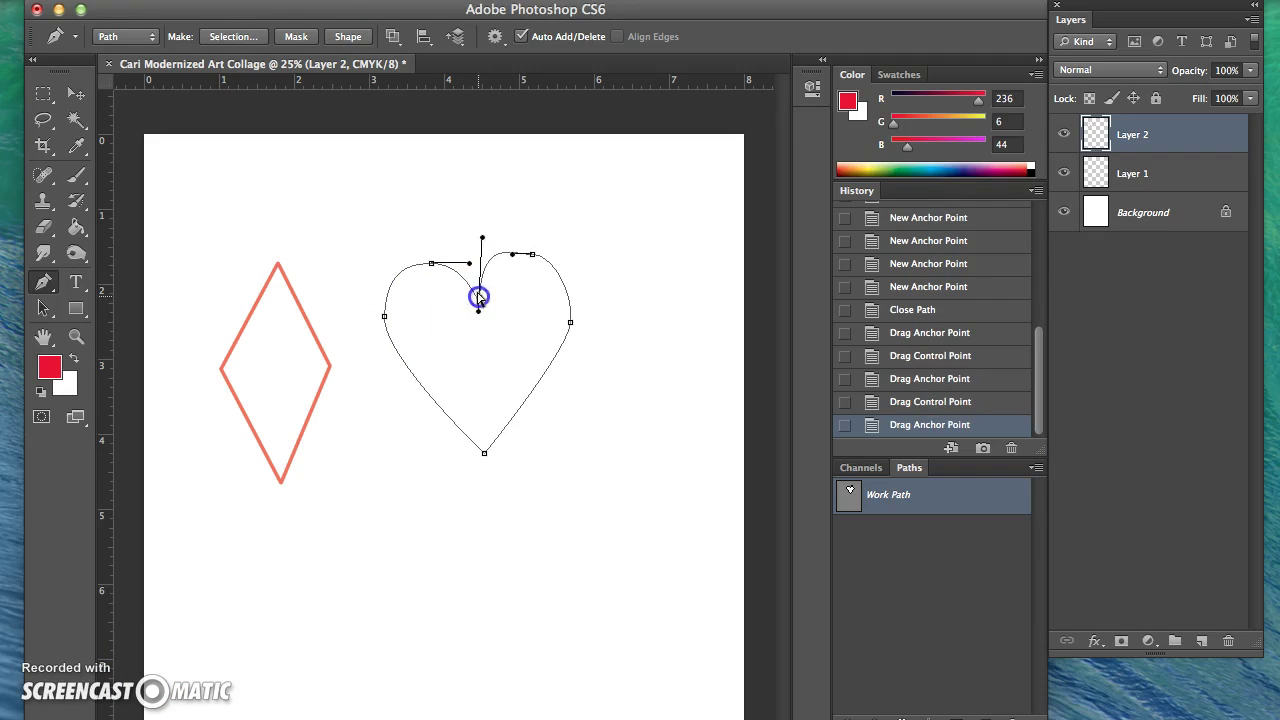
pyautogui.moveTo(528, 257); pyautogui.dragTo(486, 258)
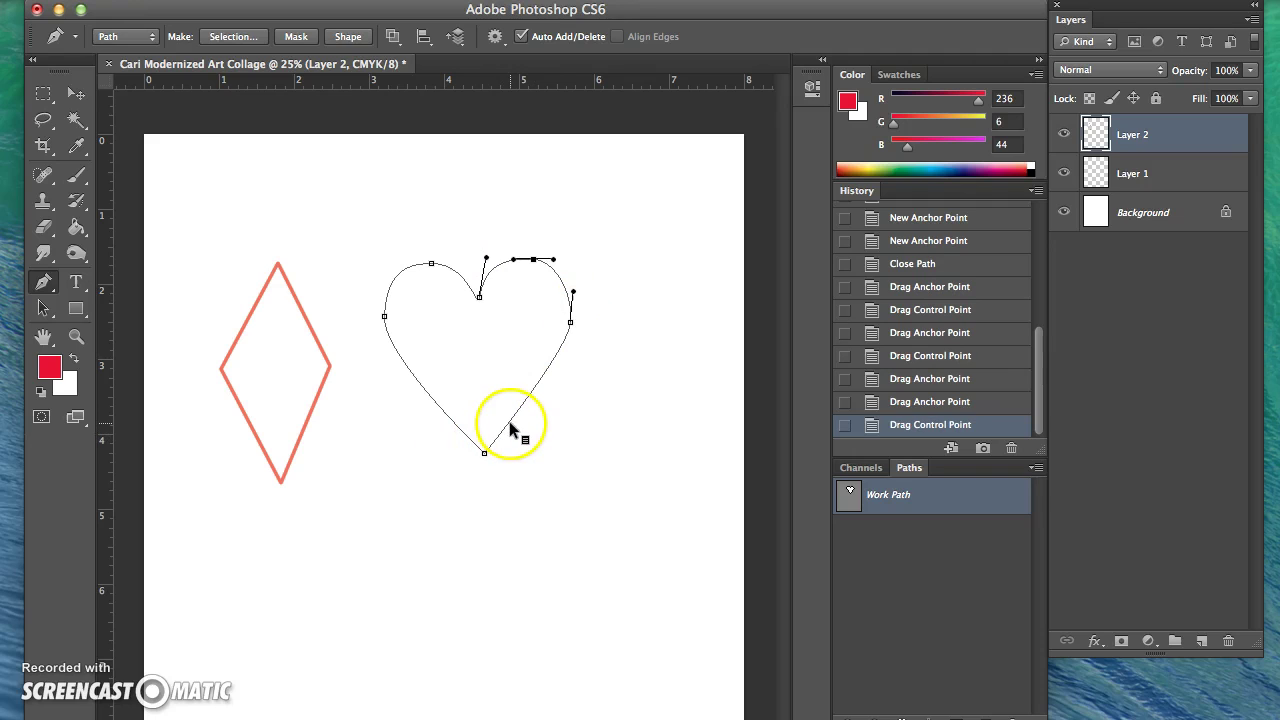
# Fill the heart path with a light cyan colour and hide its path outline.
pyautogui.rightClick(511, 421)
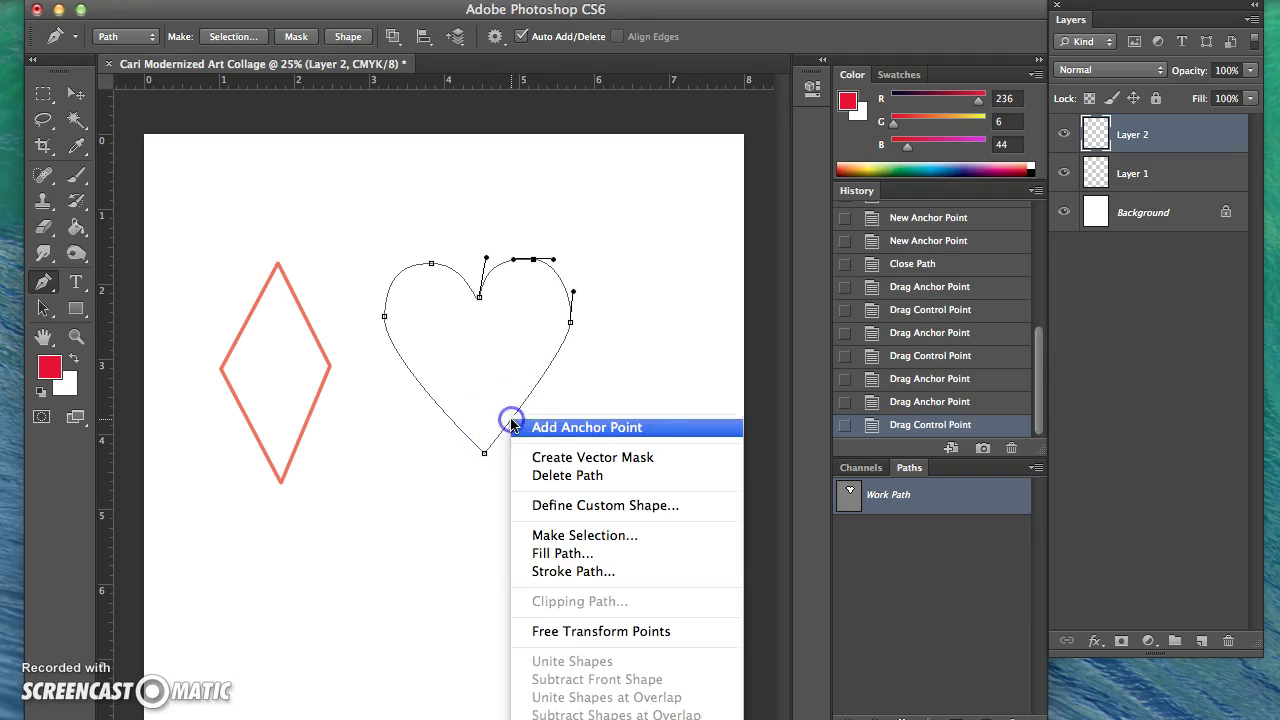
pyautogui.click(545, 561)
pyautogui.click(905, 340)
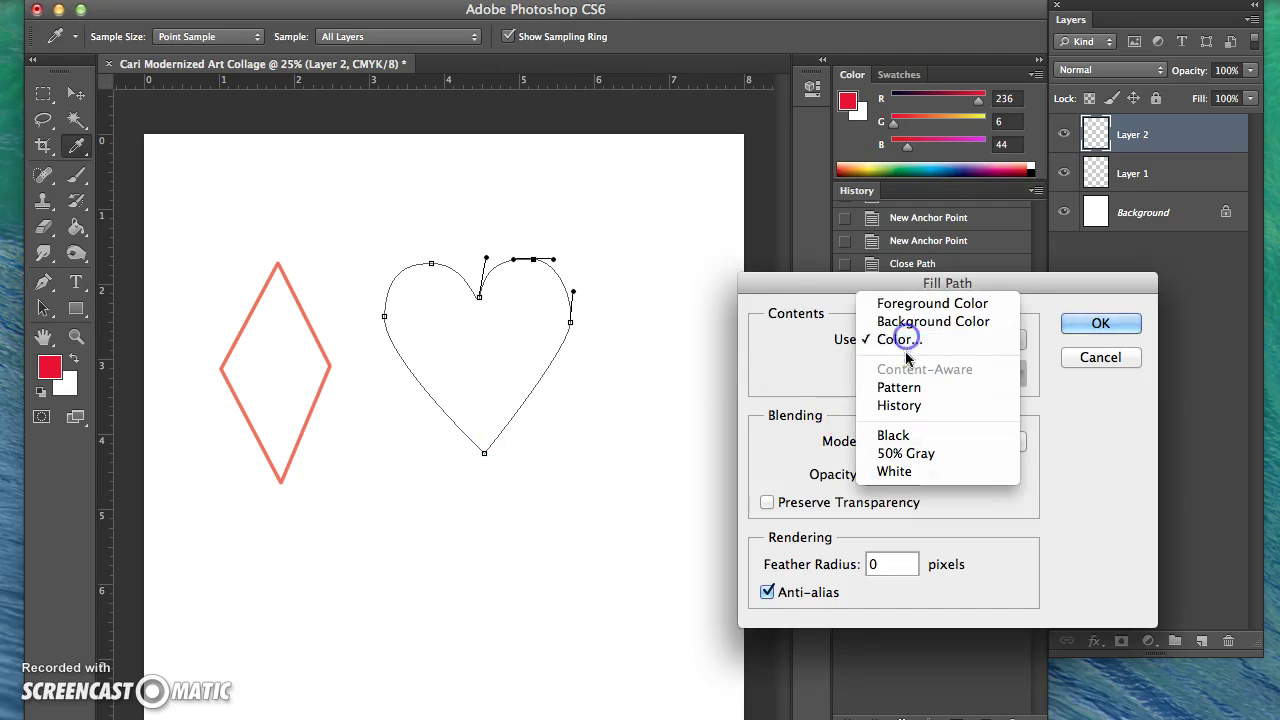
pyautogui.click(905, 340)
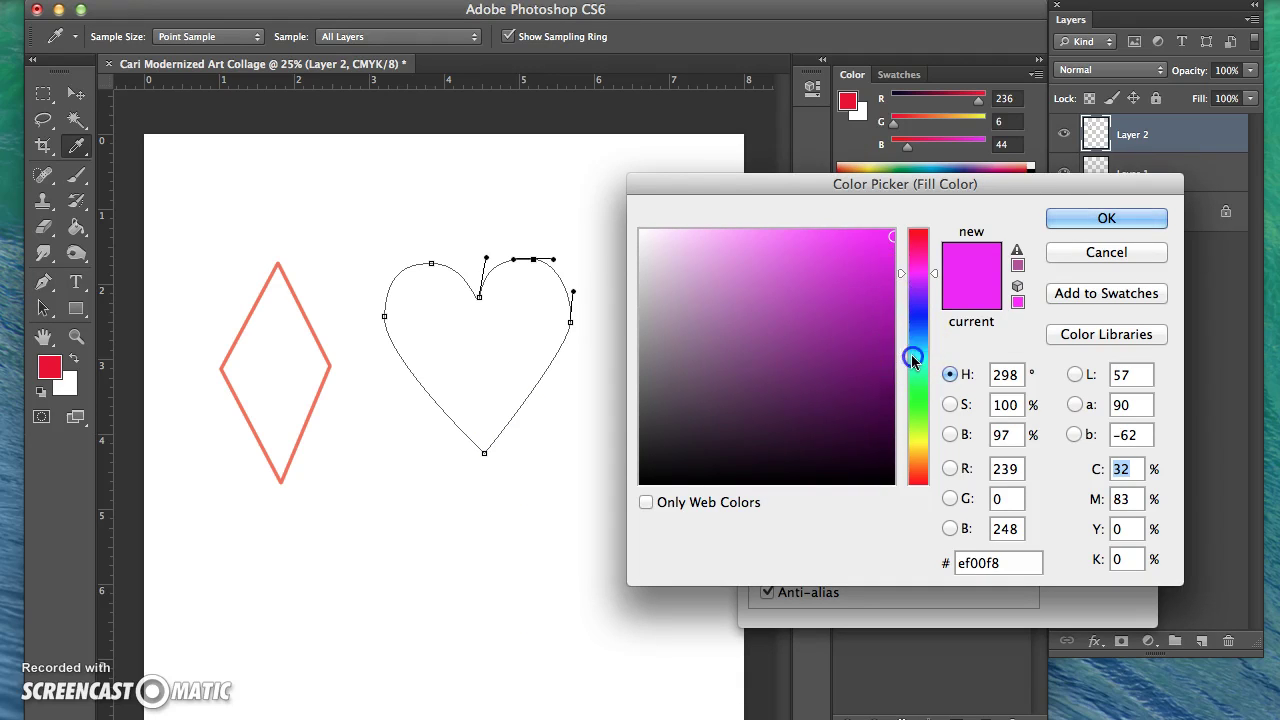
pyautogui.click(911, 356)
pyautogui.click(1065, 217)
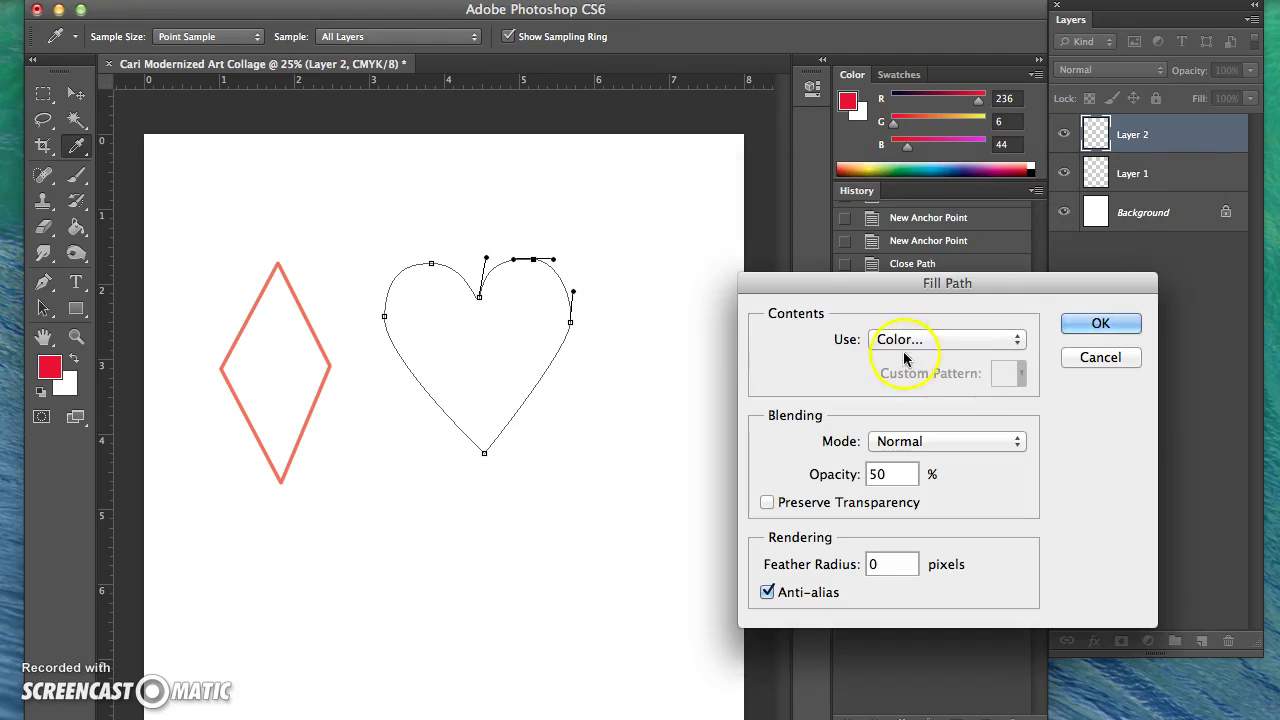
pyautogui.click(1078, 323)
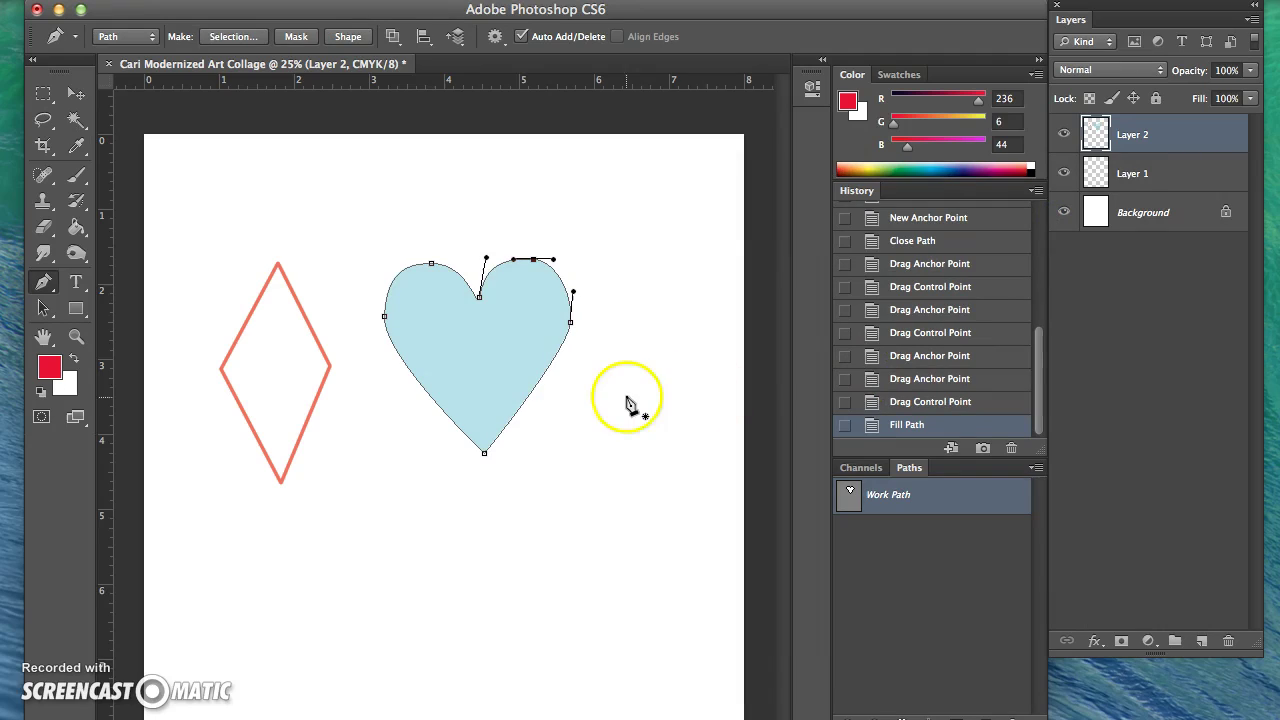
pyautogui.press('Return')
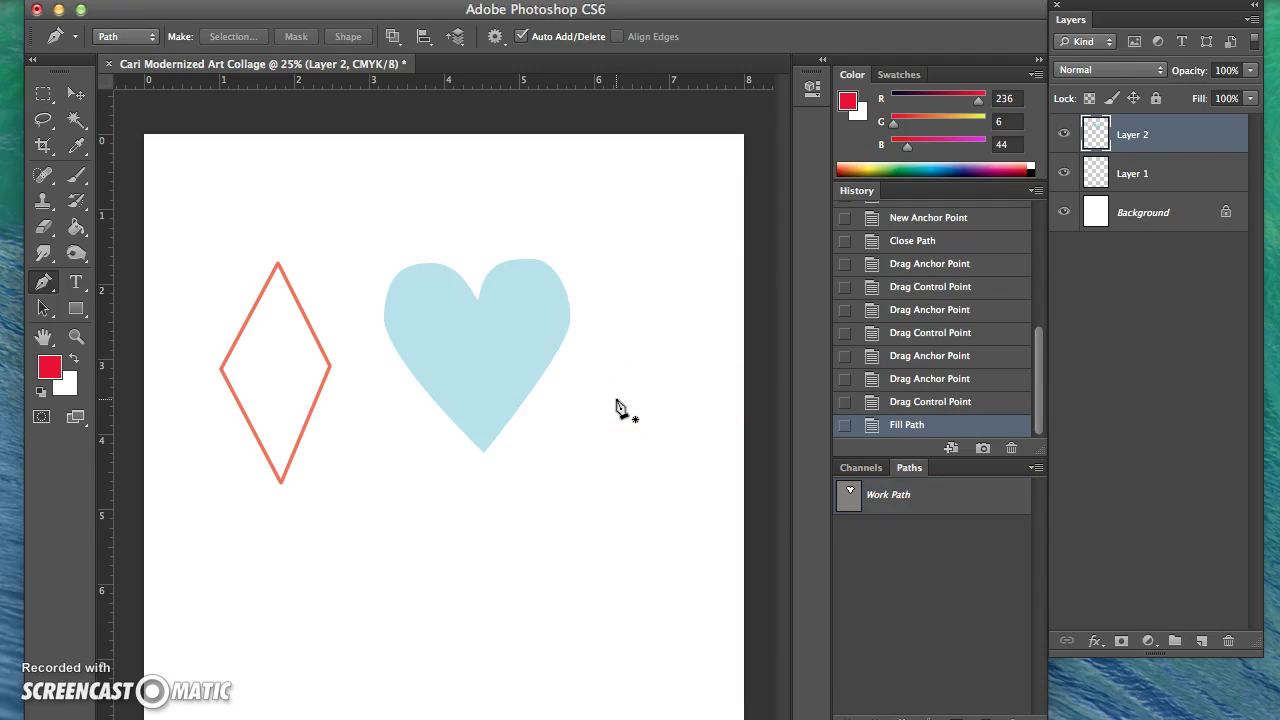